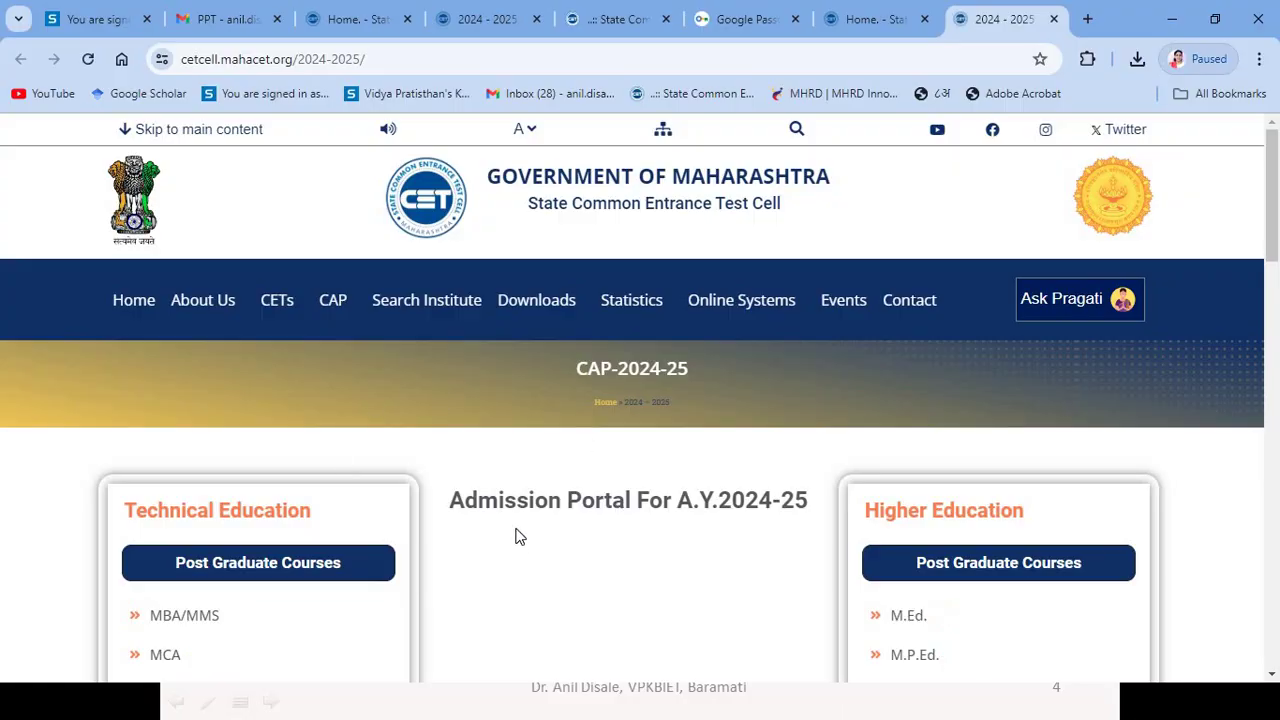
# Open the B.E/B.Tech admission site from the Technical Education undergraduate courses on the CAP-2024-25 page.
pyautogui.scroll(-2, 517, 534)
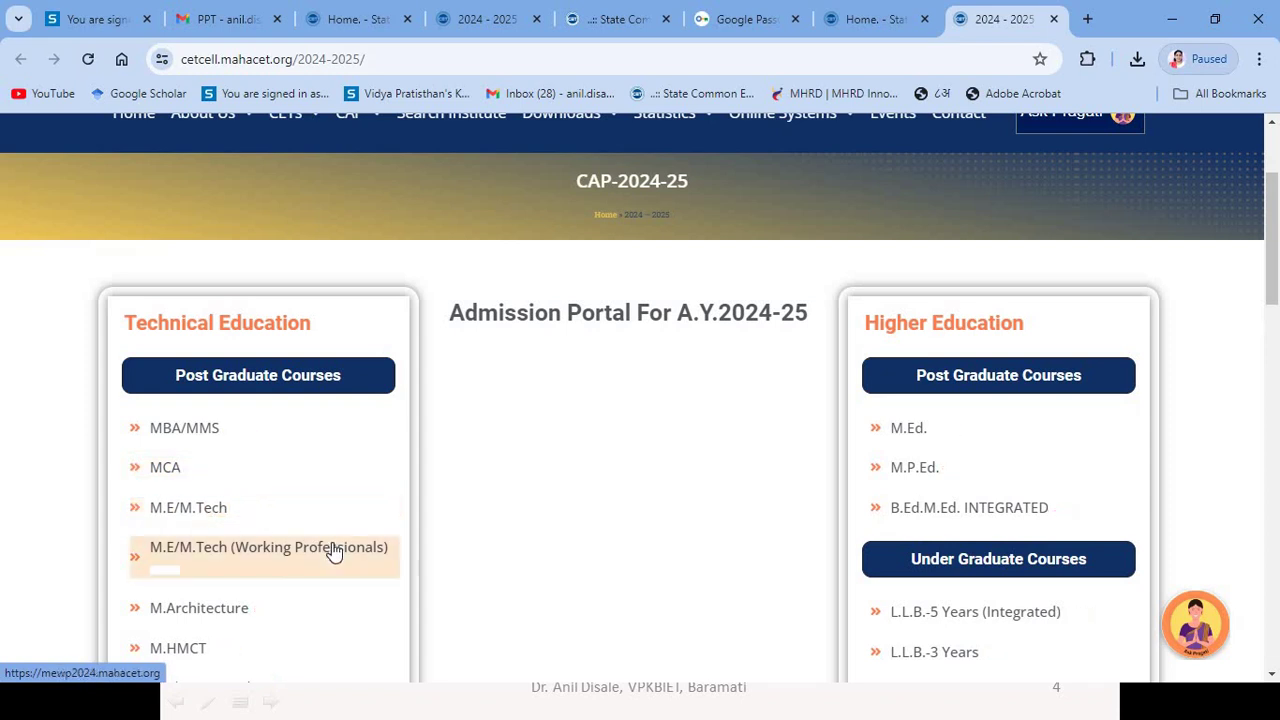
pyautogui.scroll(-2, 331, 551)
pyautogui.scroll(-4, 326, 497)
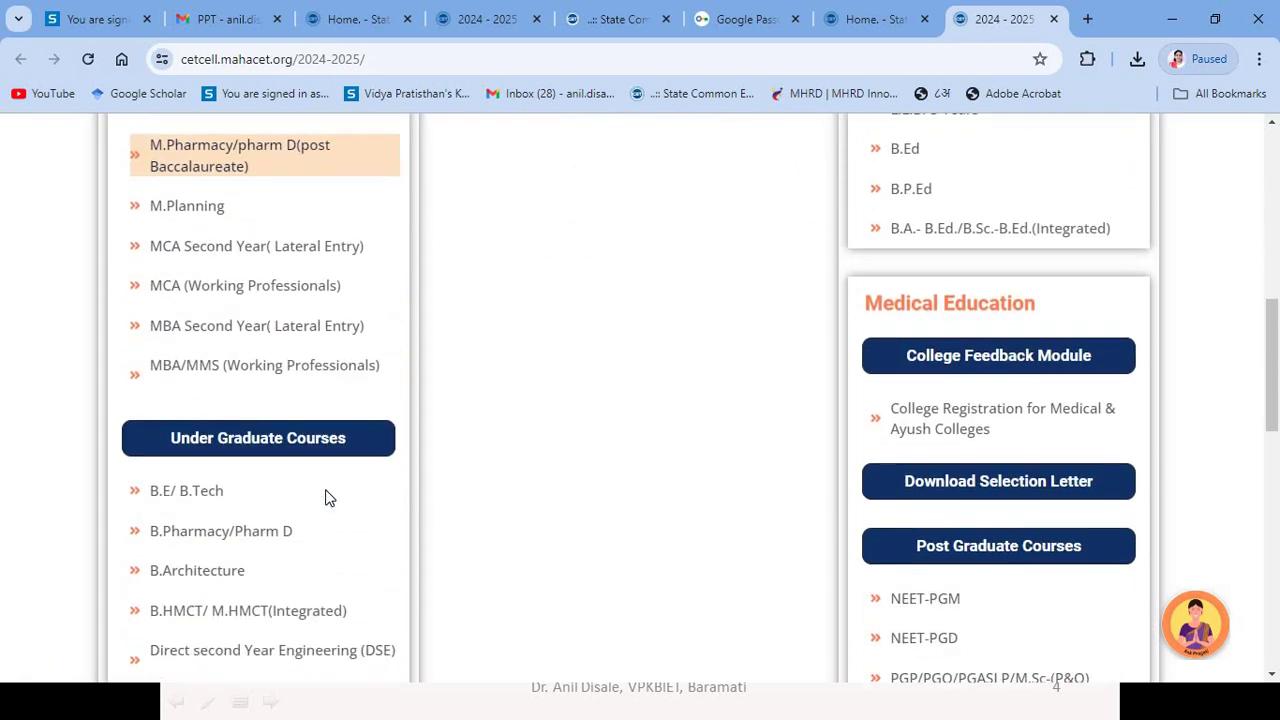
pyautogui.scroll(-1, 328, 475)
pyautogui.scroll(-1, 328, 475)
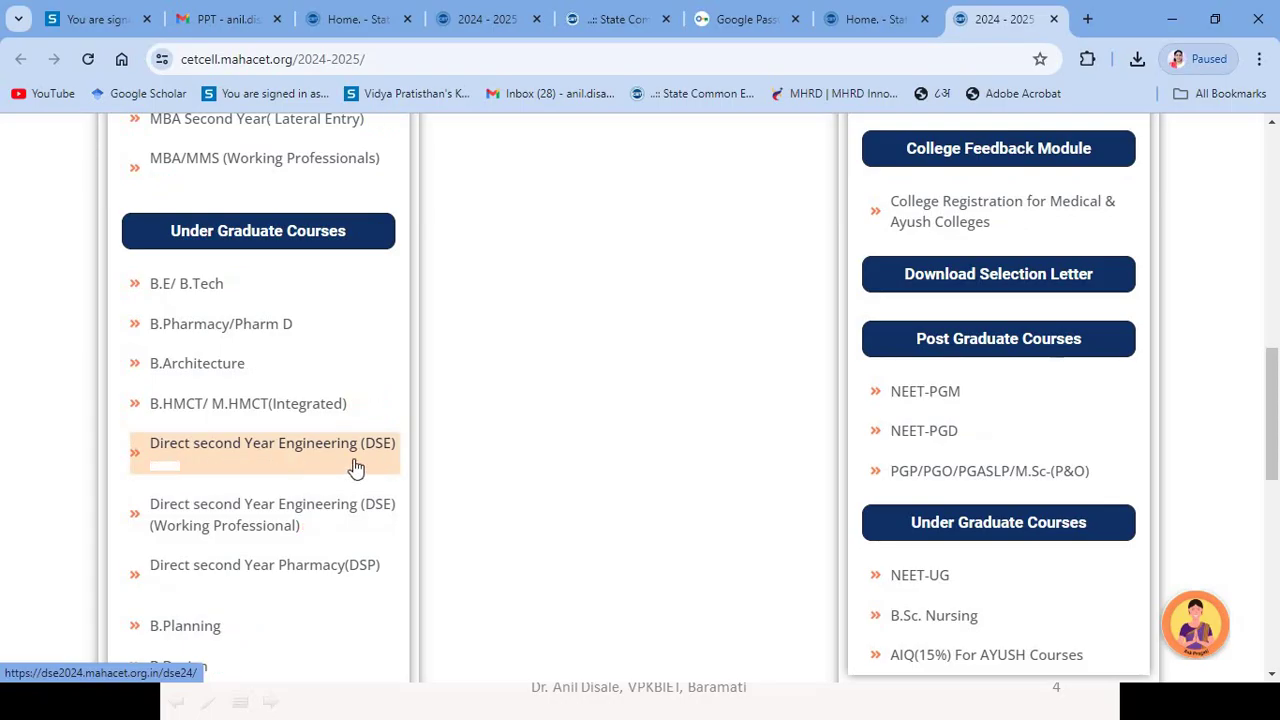
pyautogui.click(190, 294)
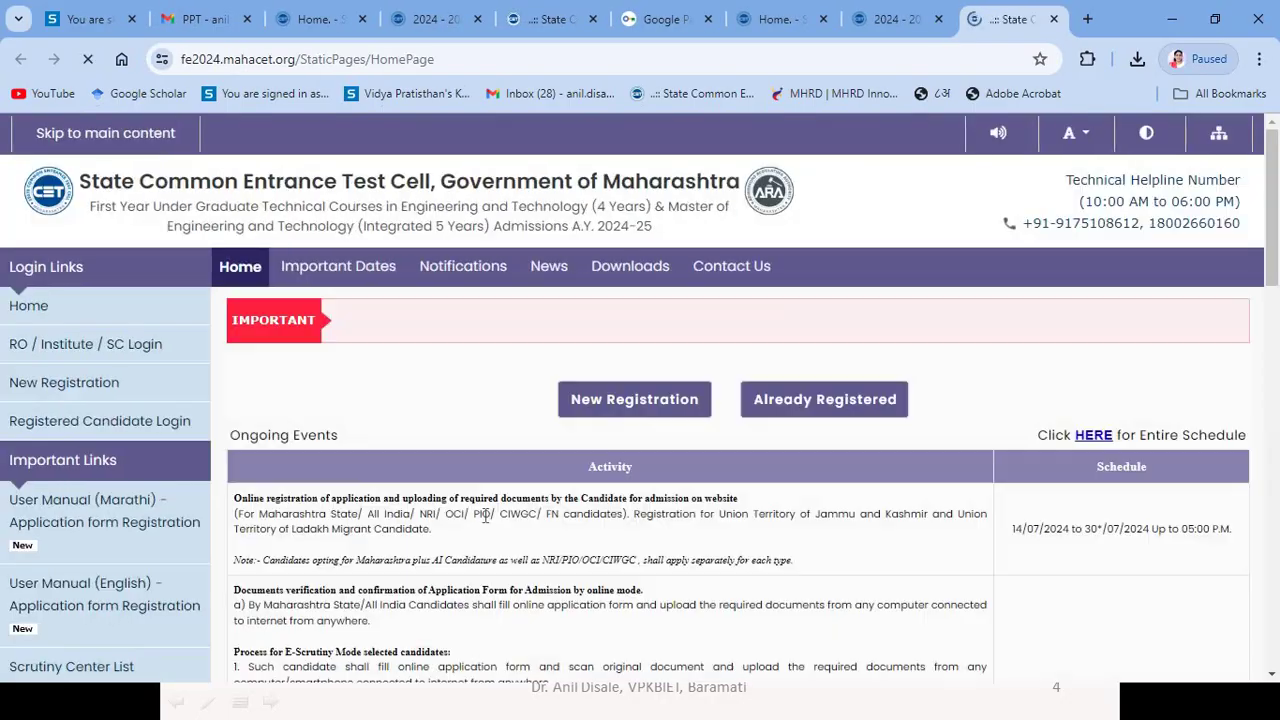
# Switch to the PowerPoint slide show and advance from the website slide to the Confirmed slide.
pyautogui.click(766, 700)
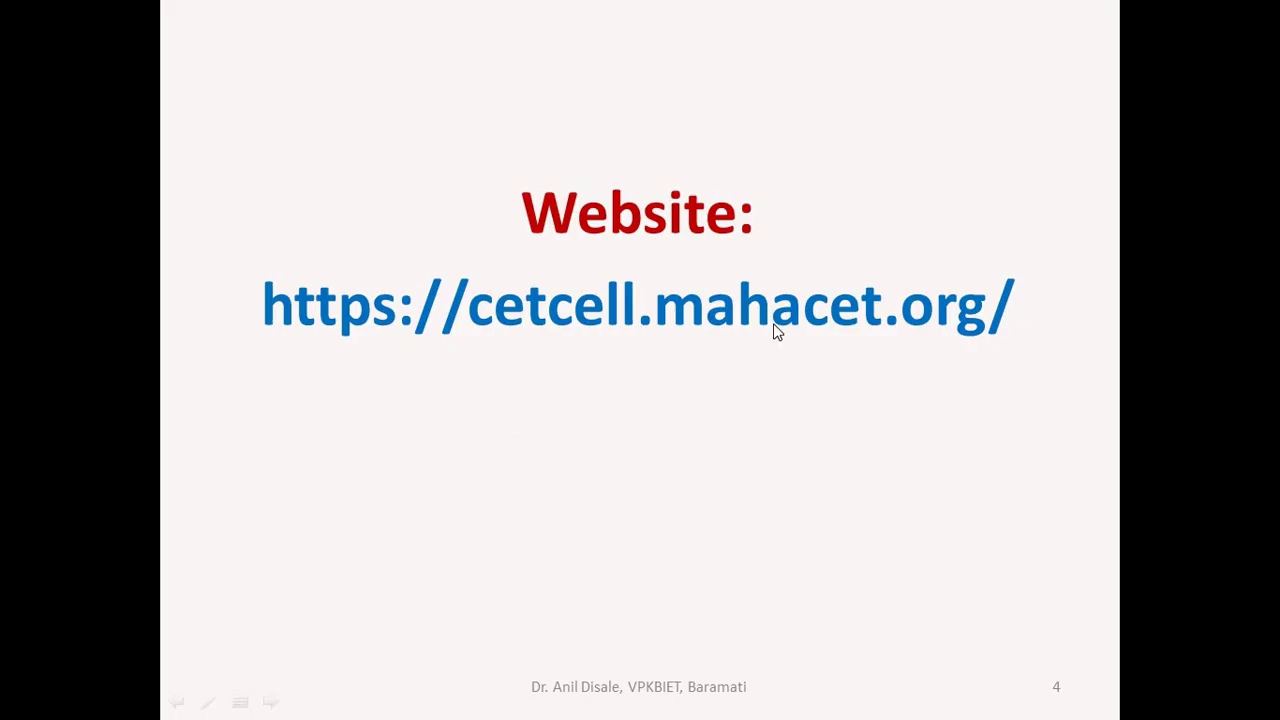
pyautogui.hotkey('alt', 'Tab')
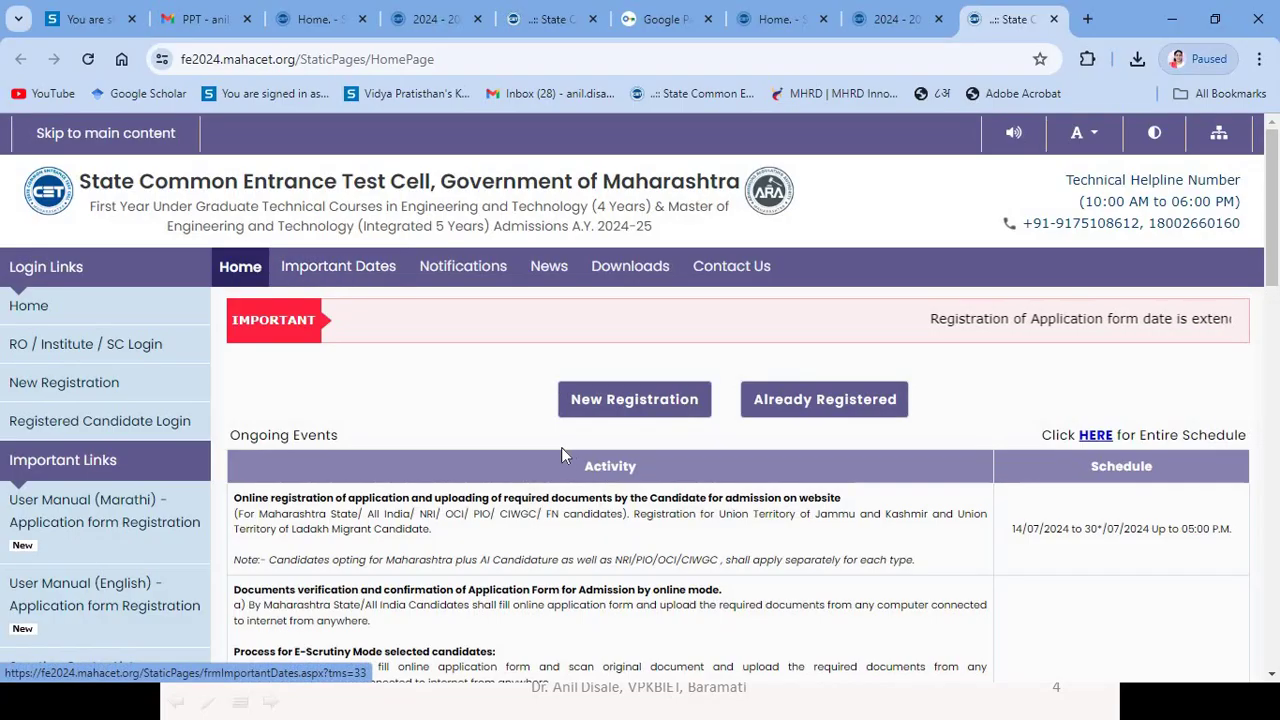
pyautogui.hotkey('alt', 'Tab')
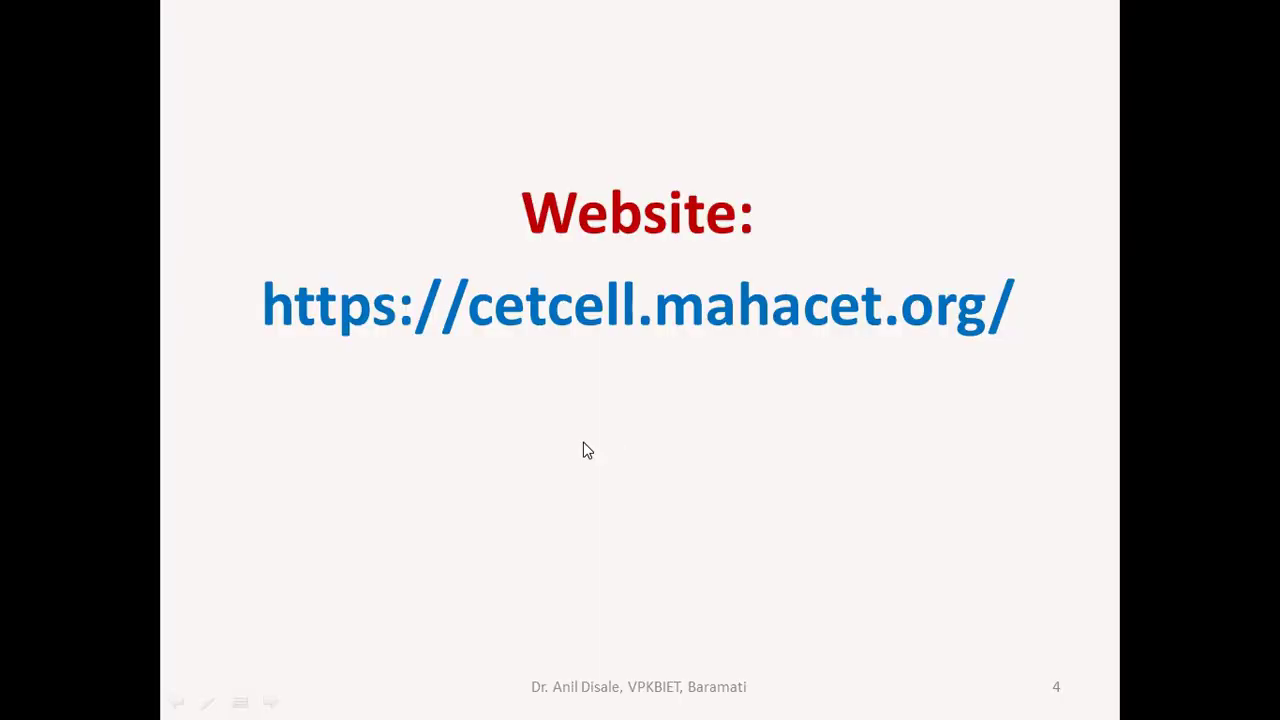
pyautogui.click(587, 450)
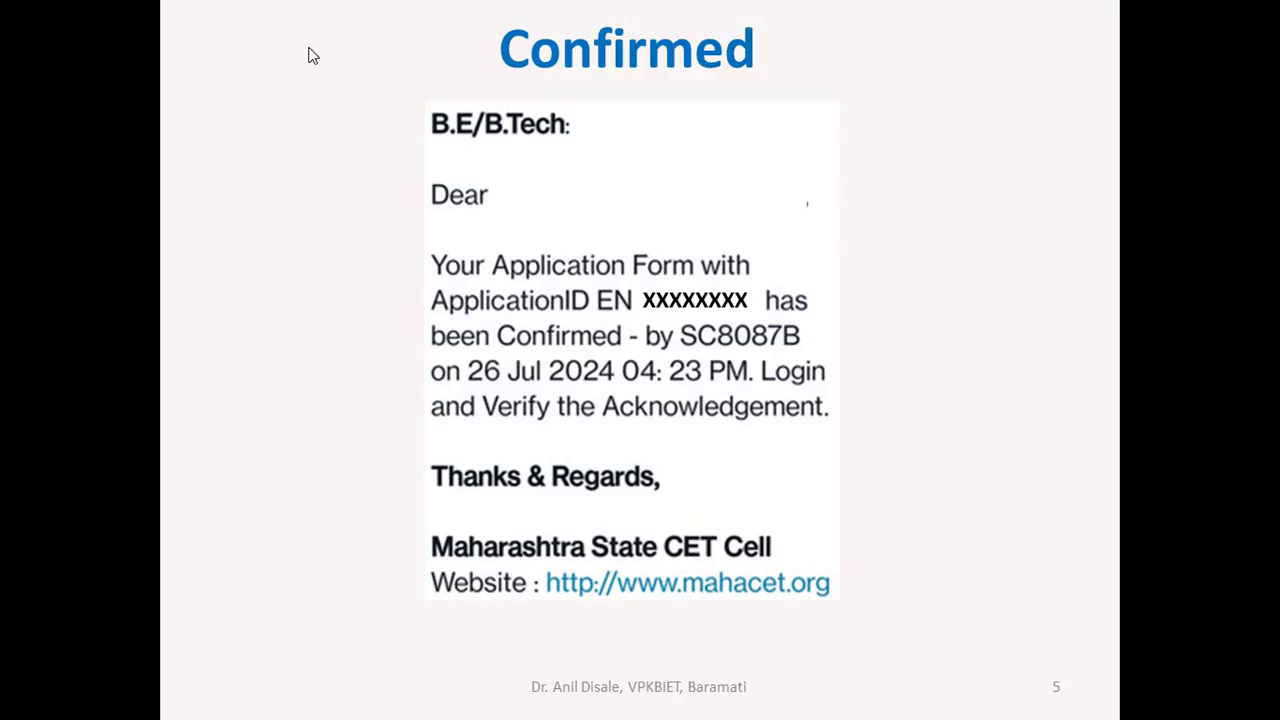
# Switch to Chrome, search Google for "mhtcet" in a new tab, and open the State Common Entrance Test Cell home page.
pyautogui.hotkey('alt', 'Tab')
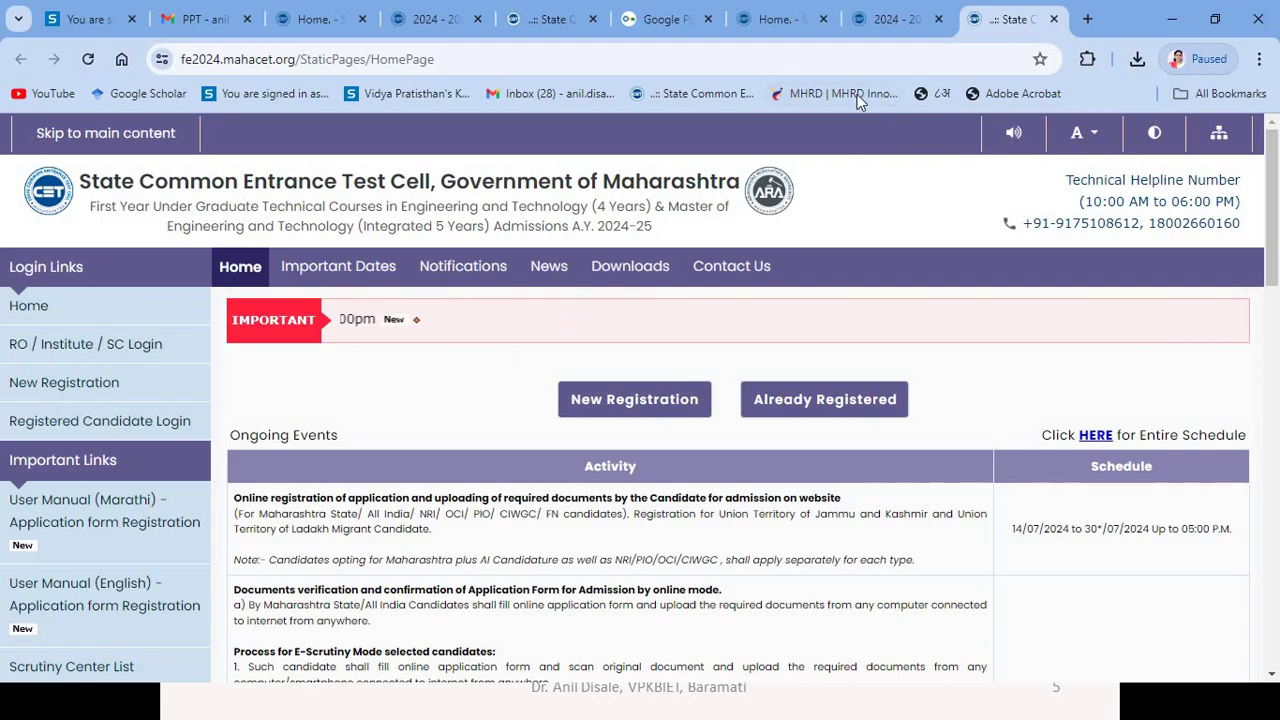
pyautogui.click(1087, 19)
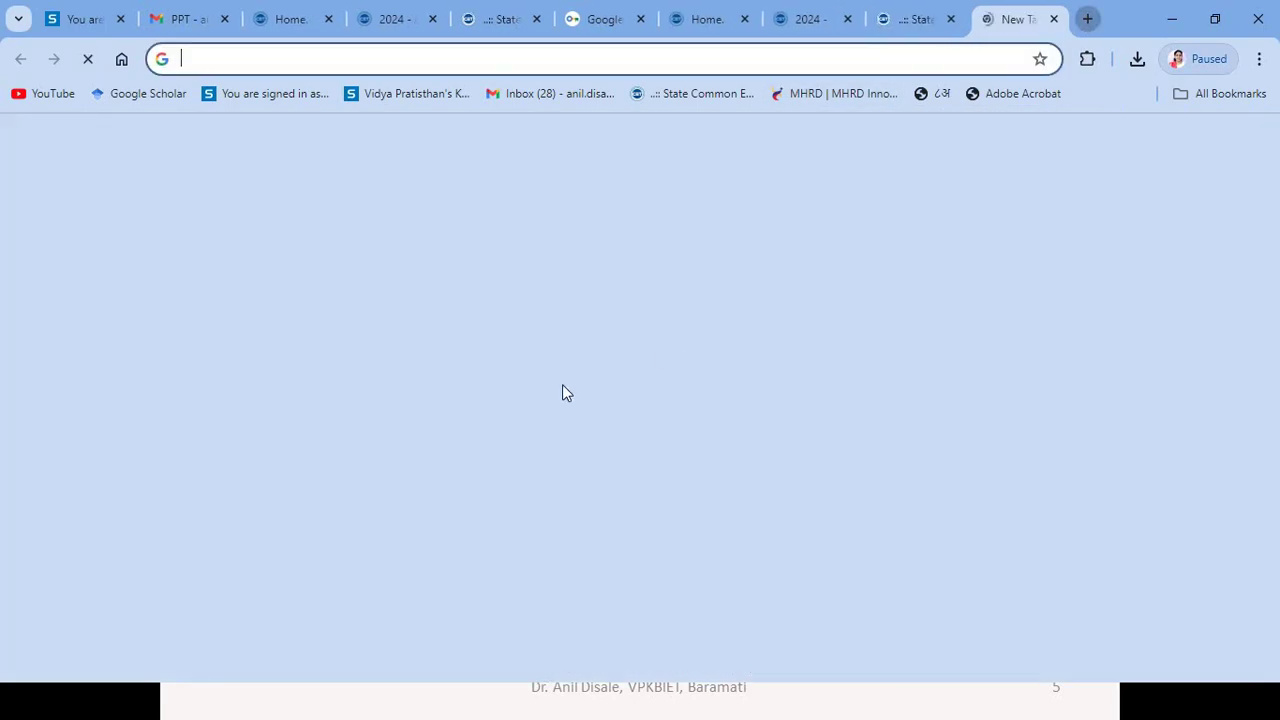
pyautogui.click(552, 412)
pyautogui.write('mhtcet')
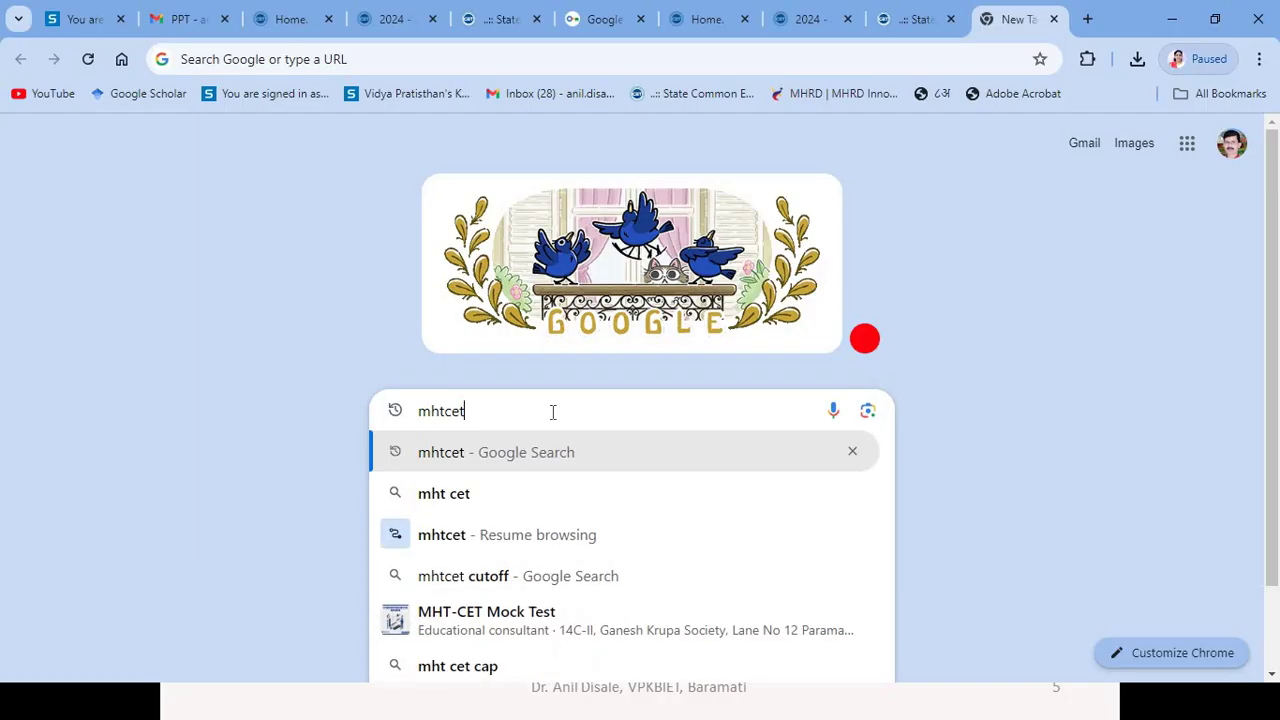
pyautogui.press('Return')
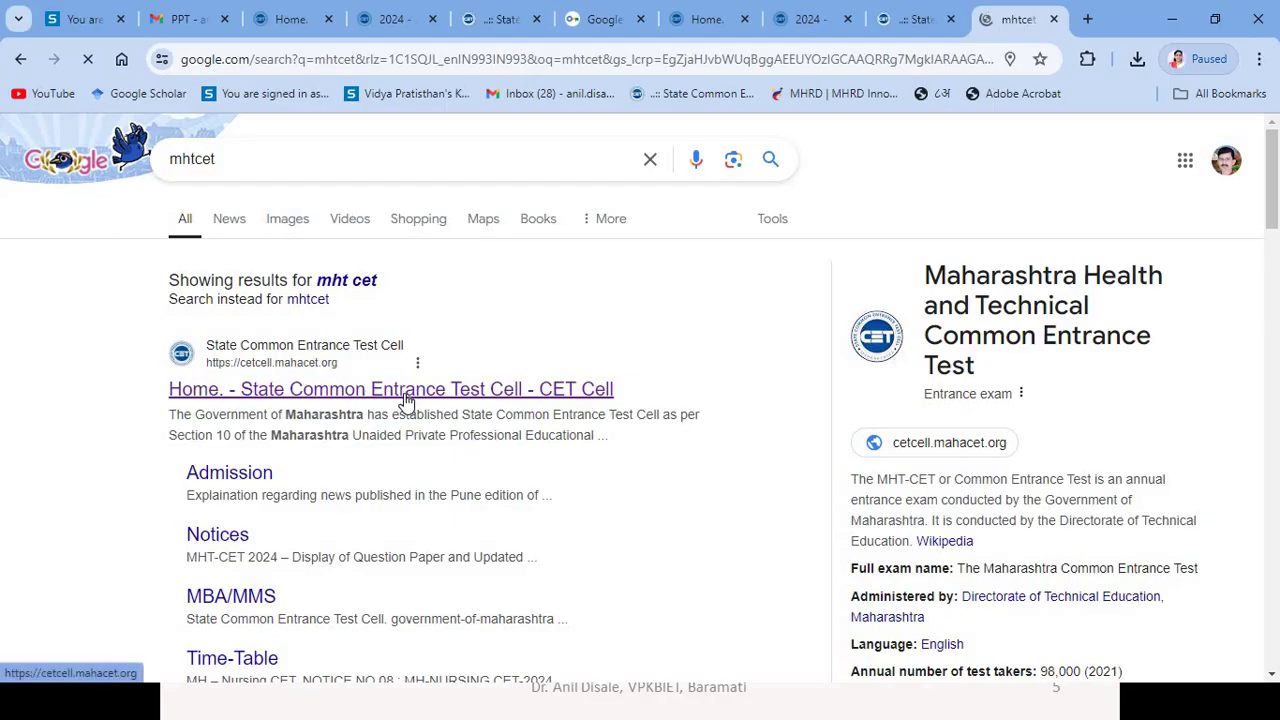
pyautogui.click(406, 398)
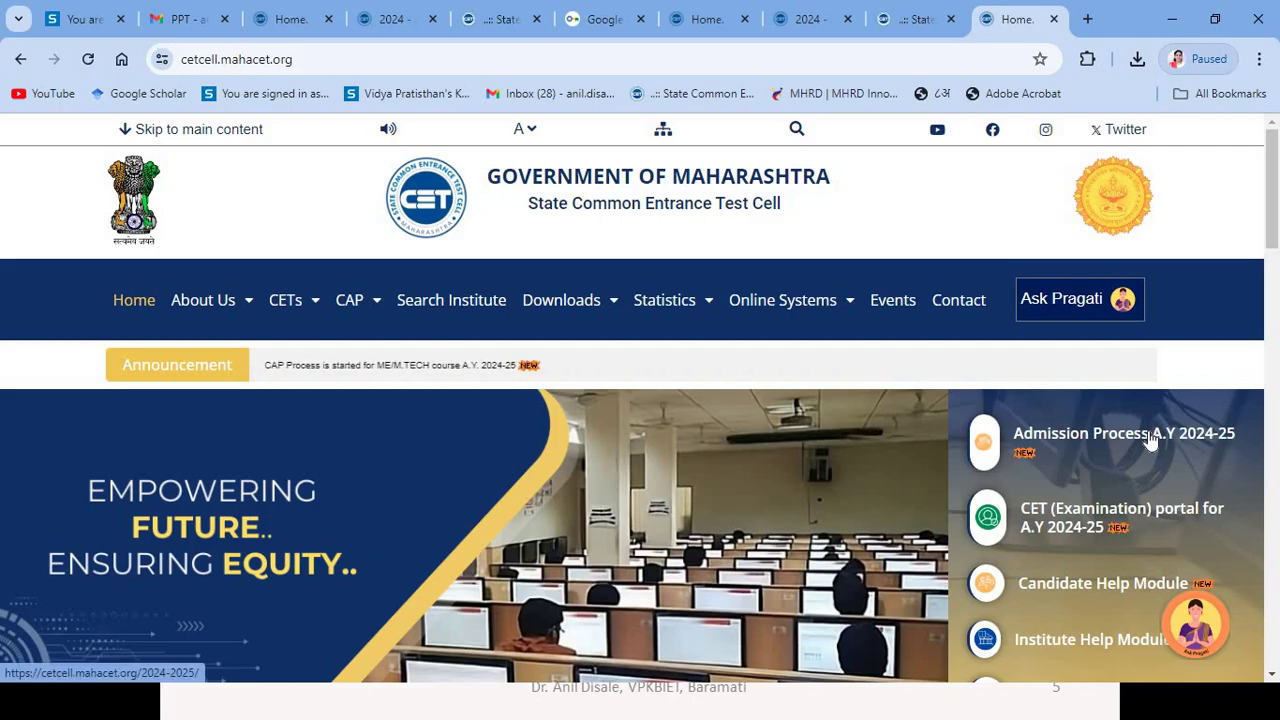
# Open the Admission Process A.Y 2024-25 page and go to the B.E/B.Tech site under its undergraduate courses.
pyautogui.click(1150, 437)
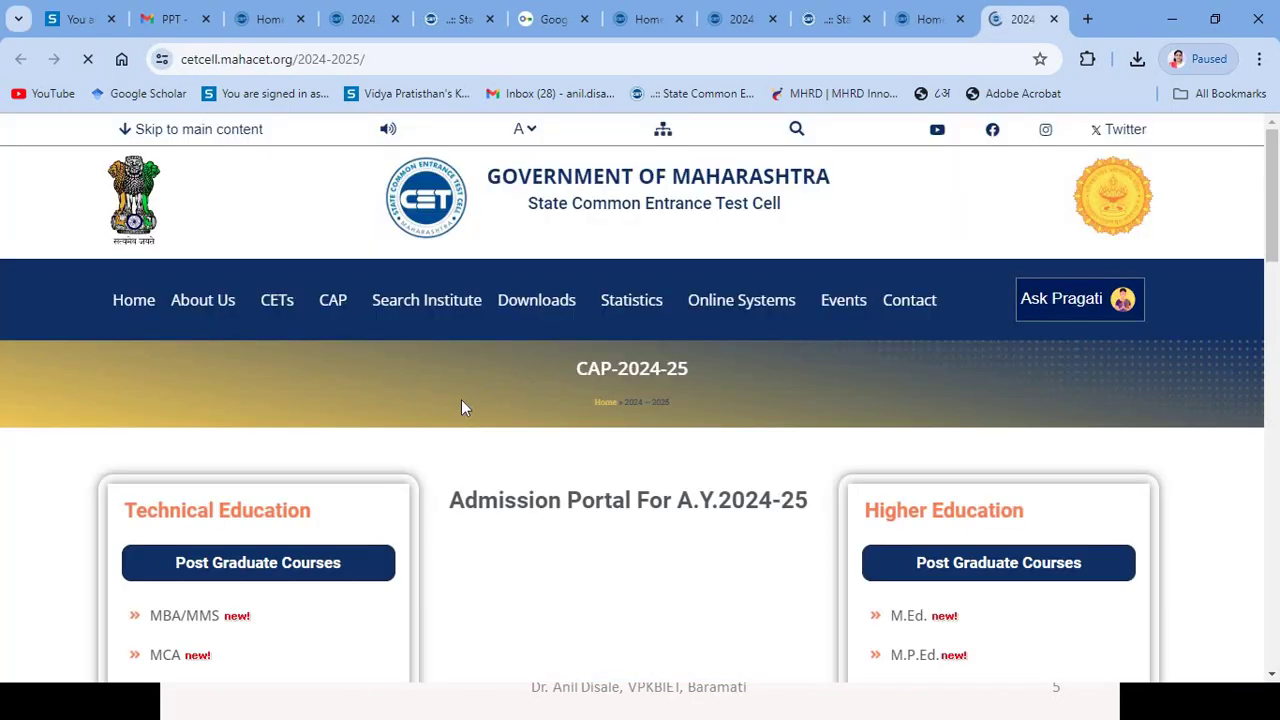
pyautogui.scroll(-3, 291, 480)
pyautogui.scroll(-5, 291, 480)
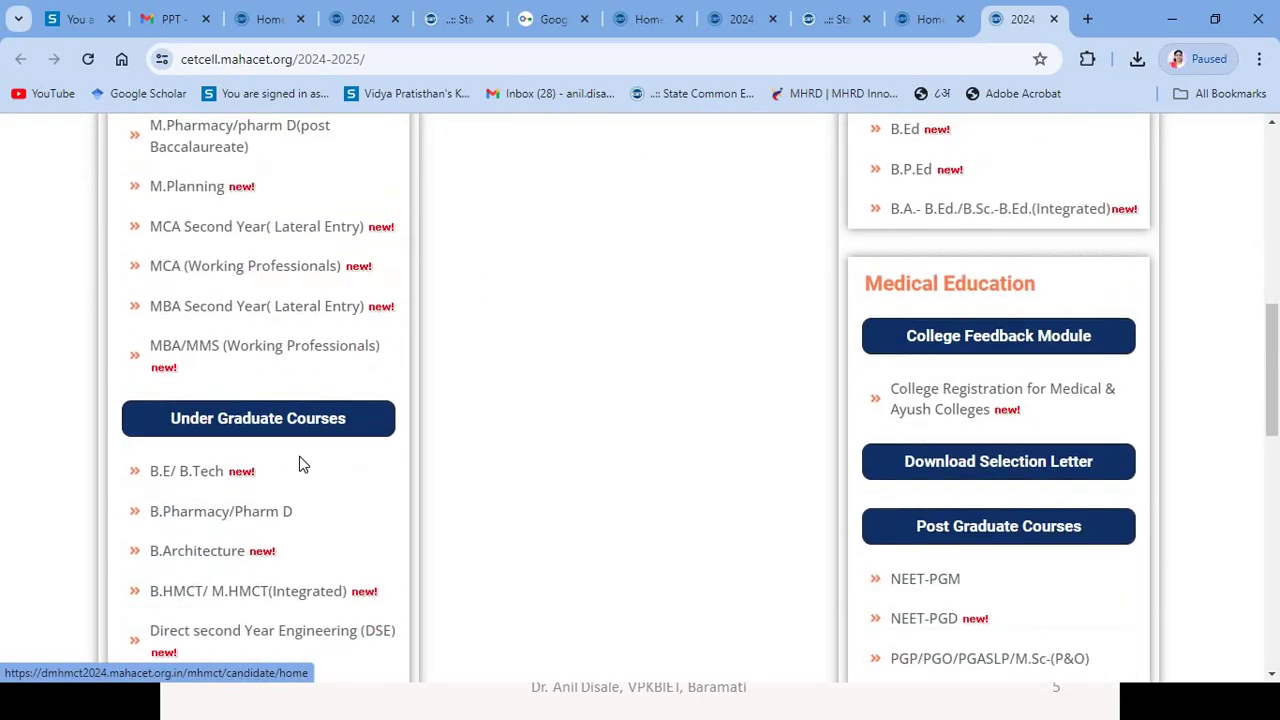
pyautogui.click(189, 477)
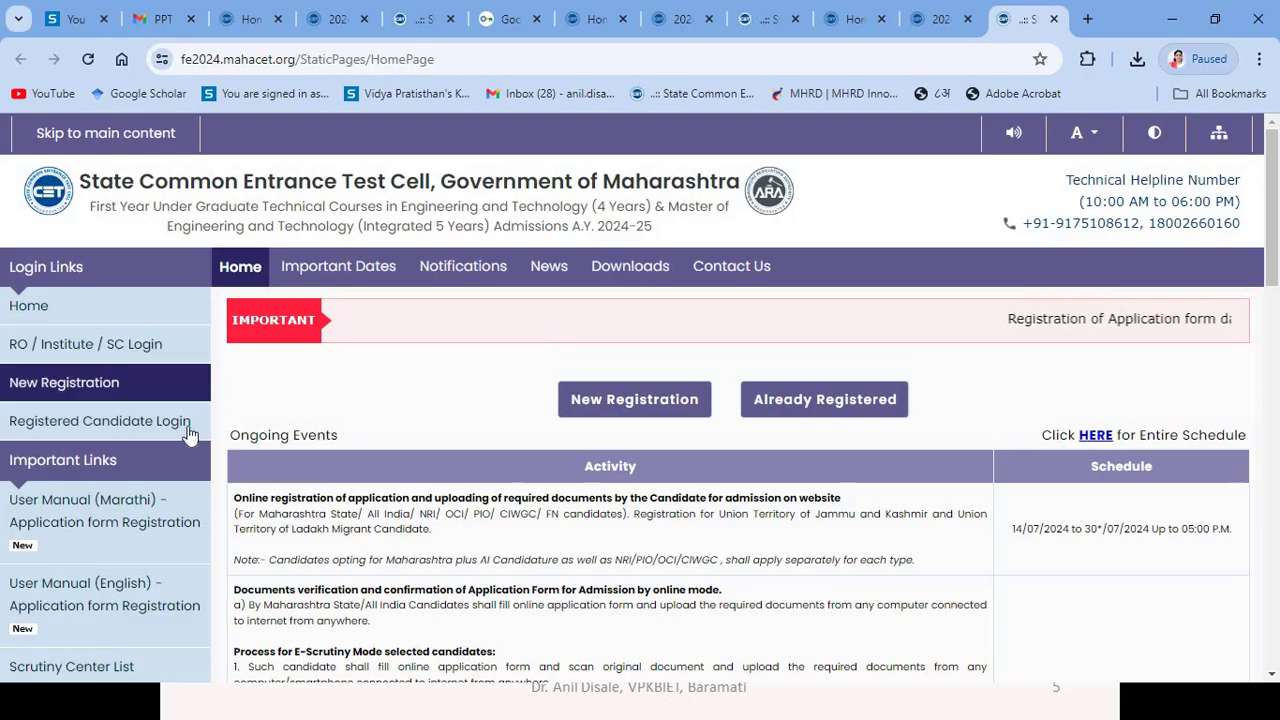
# Sign in as a registered candidate with the third saved application ID and password, entering the captcha text.
pyautogui.click(141, 427)
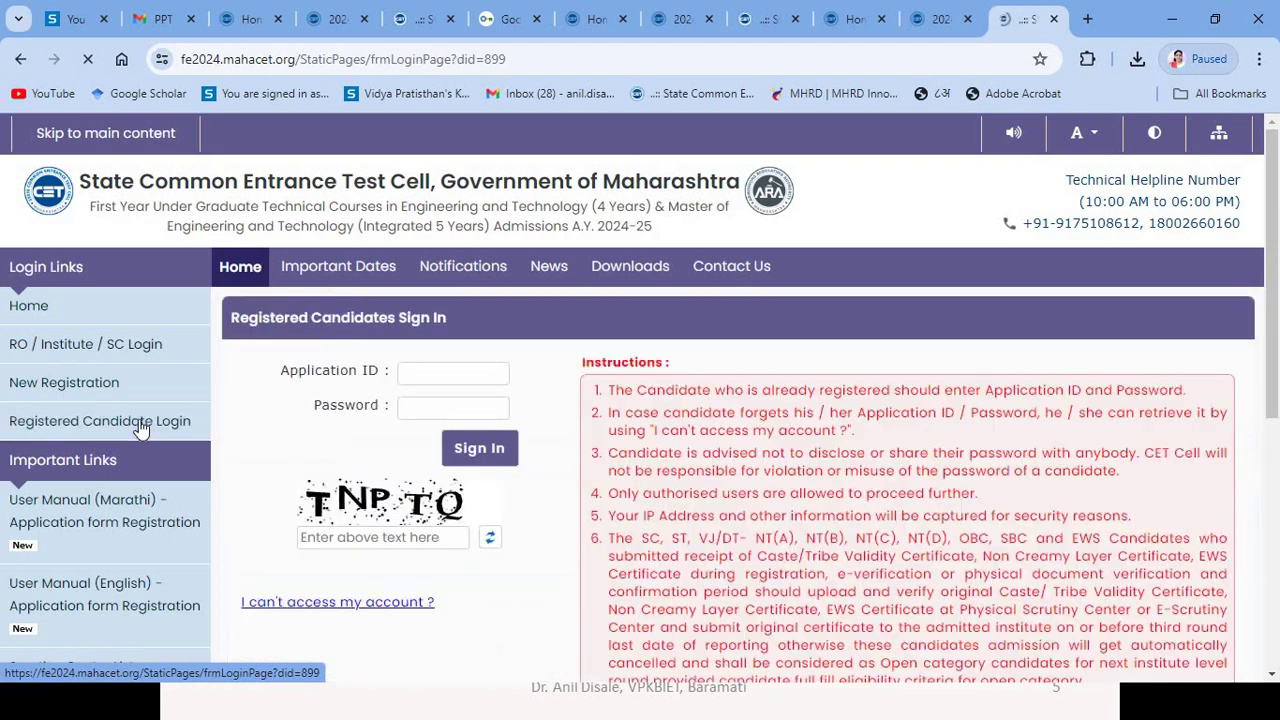
pyautogui.click(488, 373)
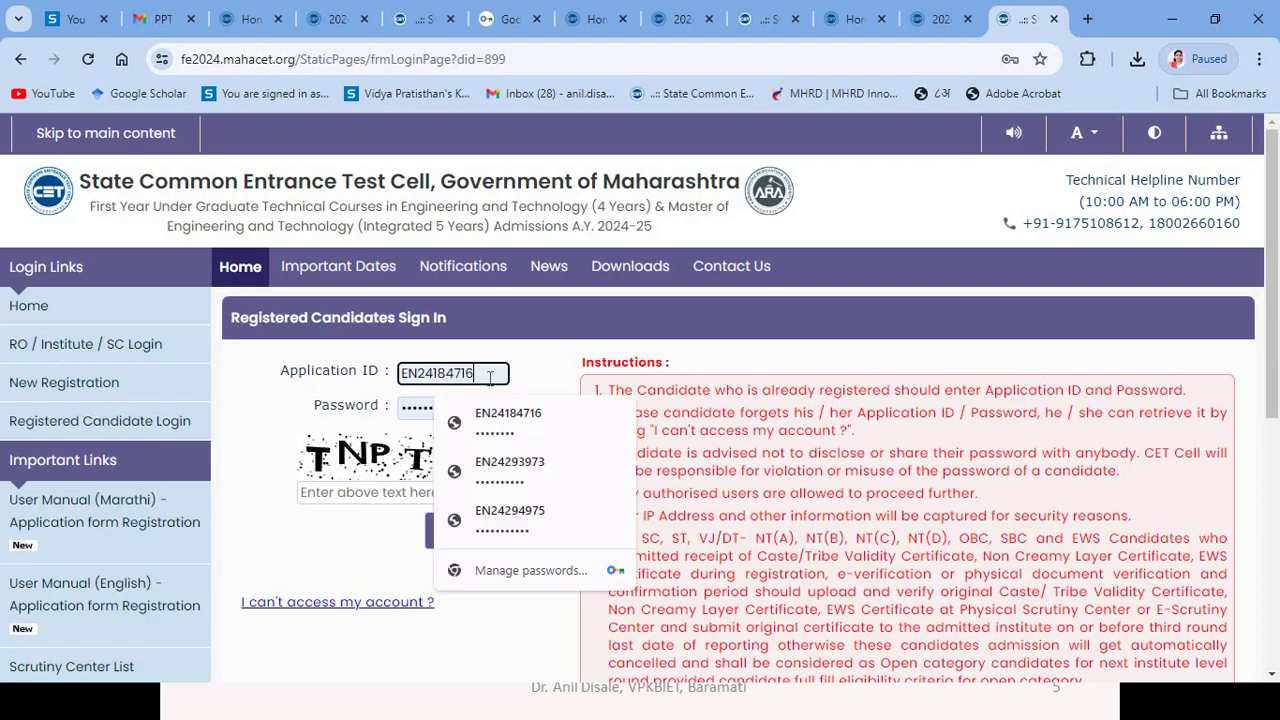
pyautogui.click(539, 512)
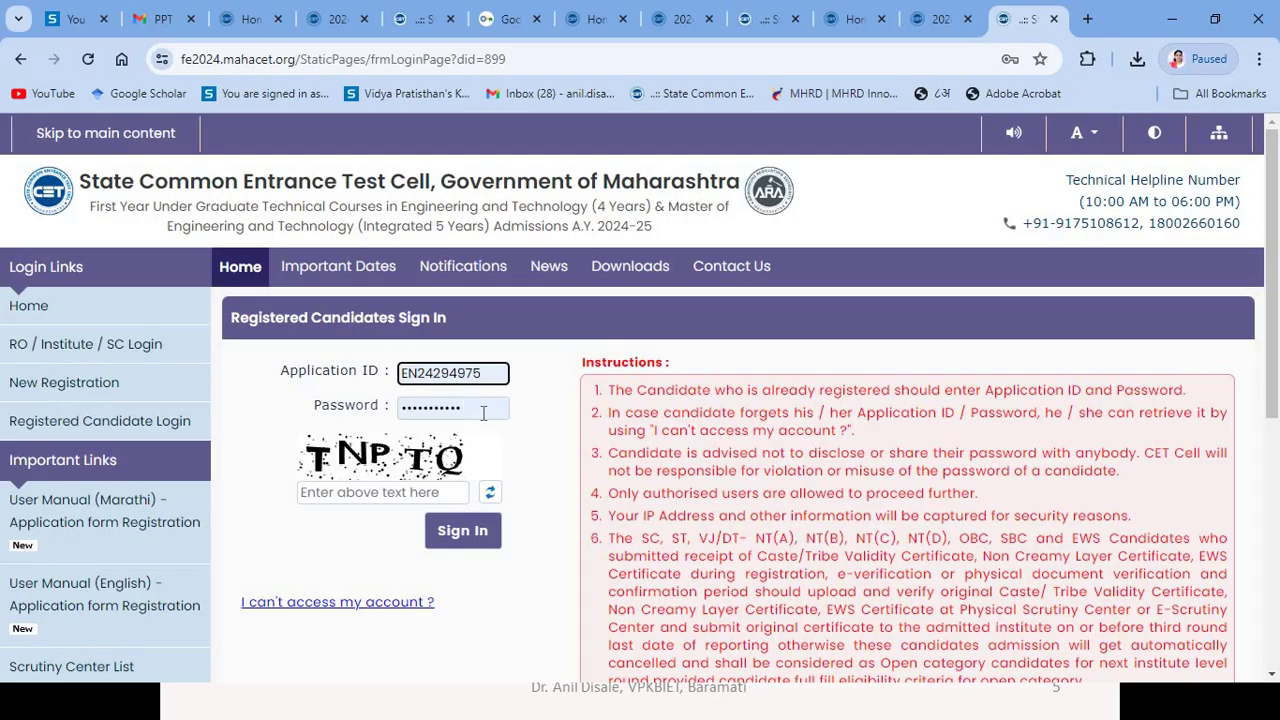
pyautogui.click(376, 492)
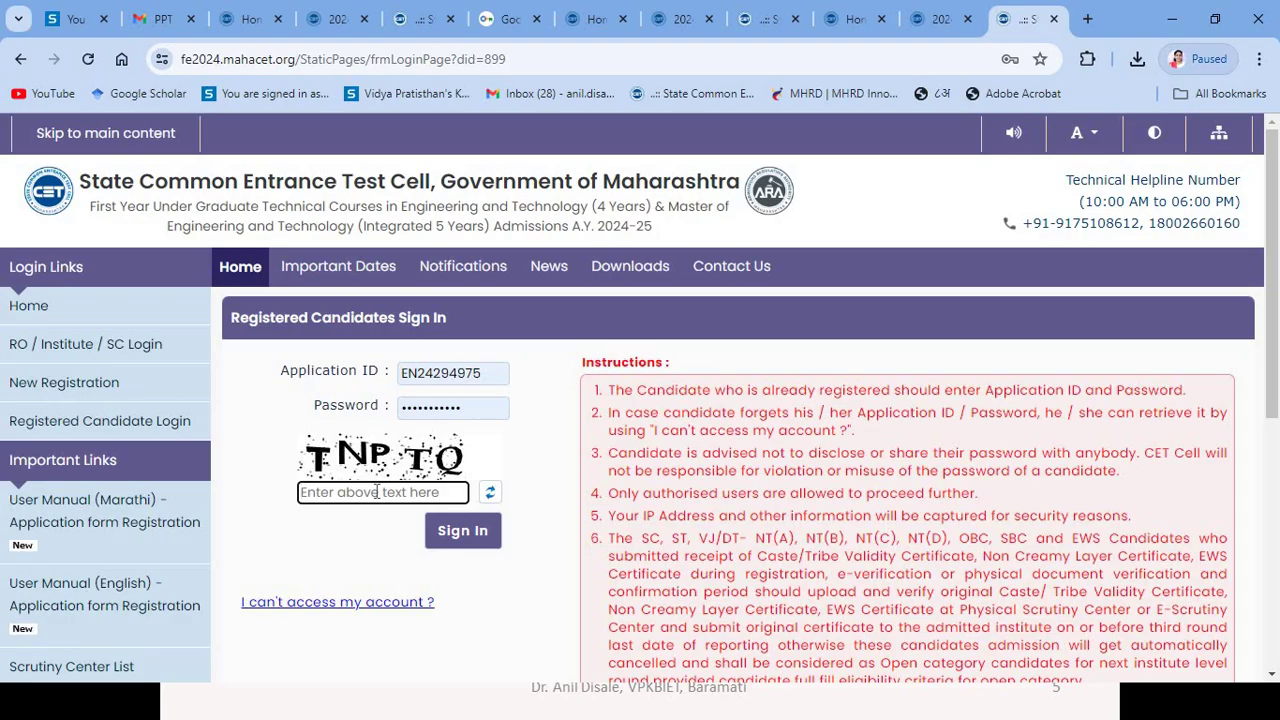
pyautogui.write('TNP')
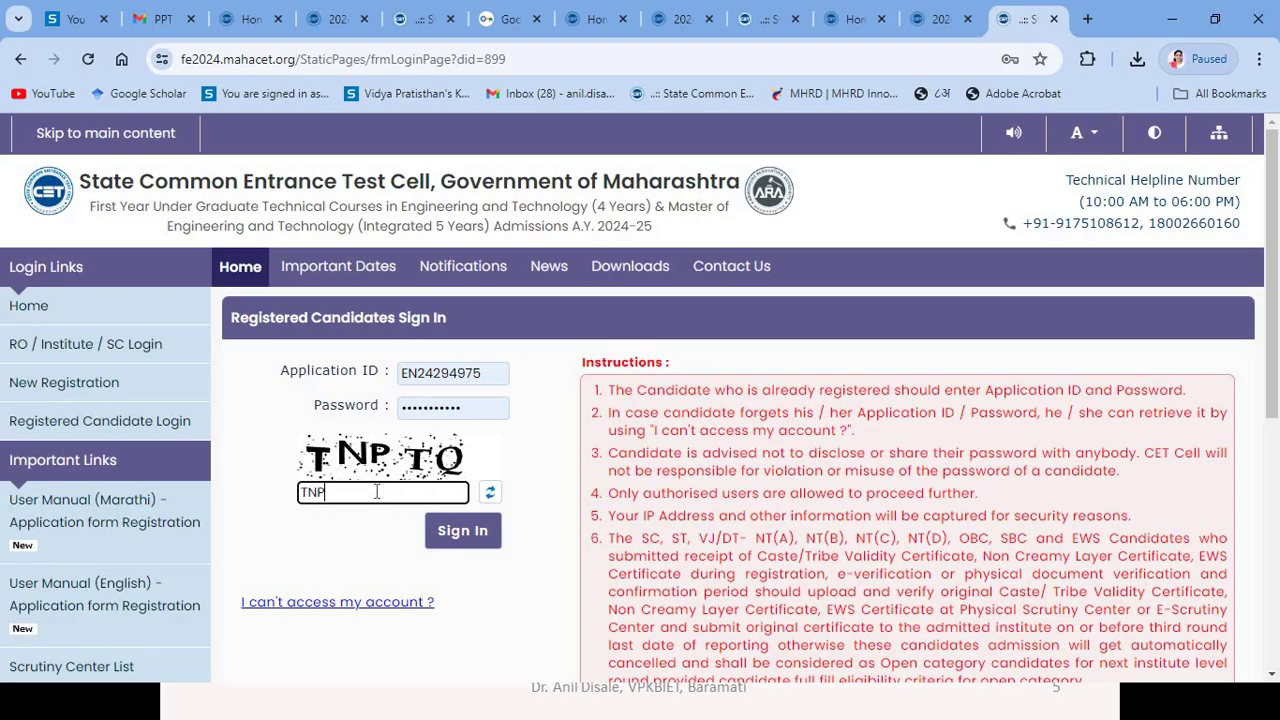
pyautogui.write('TQ')
pyautogui.click(471, 540)
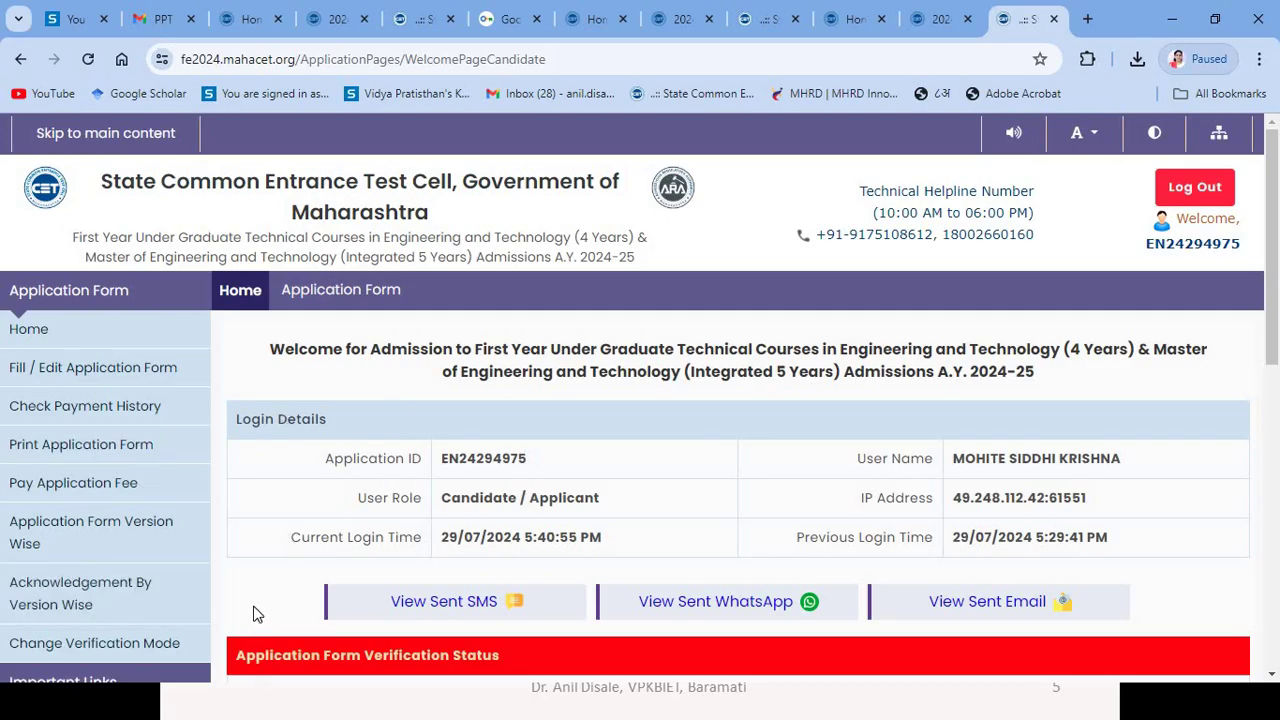
# Display version 2 of the candidate's acknowledgement and highlight the Acknowledgement heading on the receipt.
pyautogui.hotkey('alt', 'Tab')
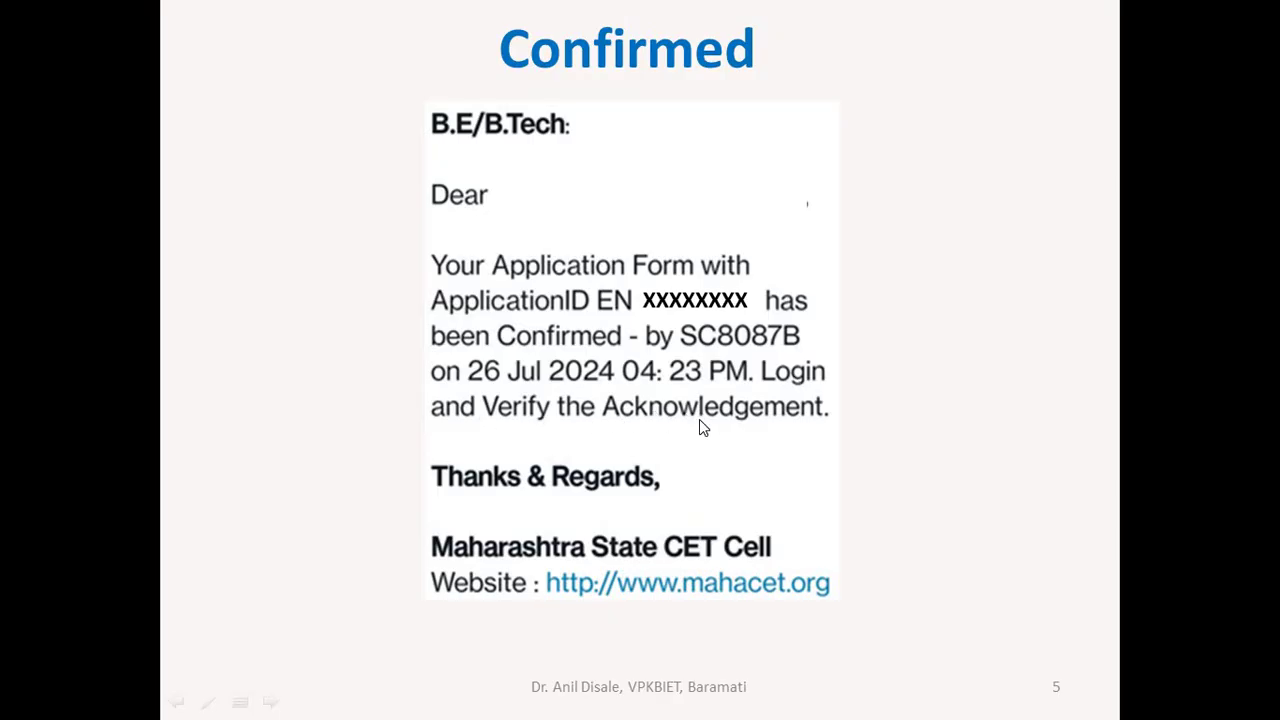
pyautogui.hotkey('alt', 'Tab')
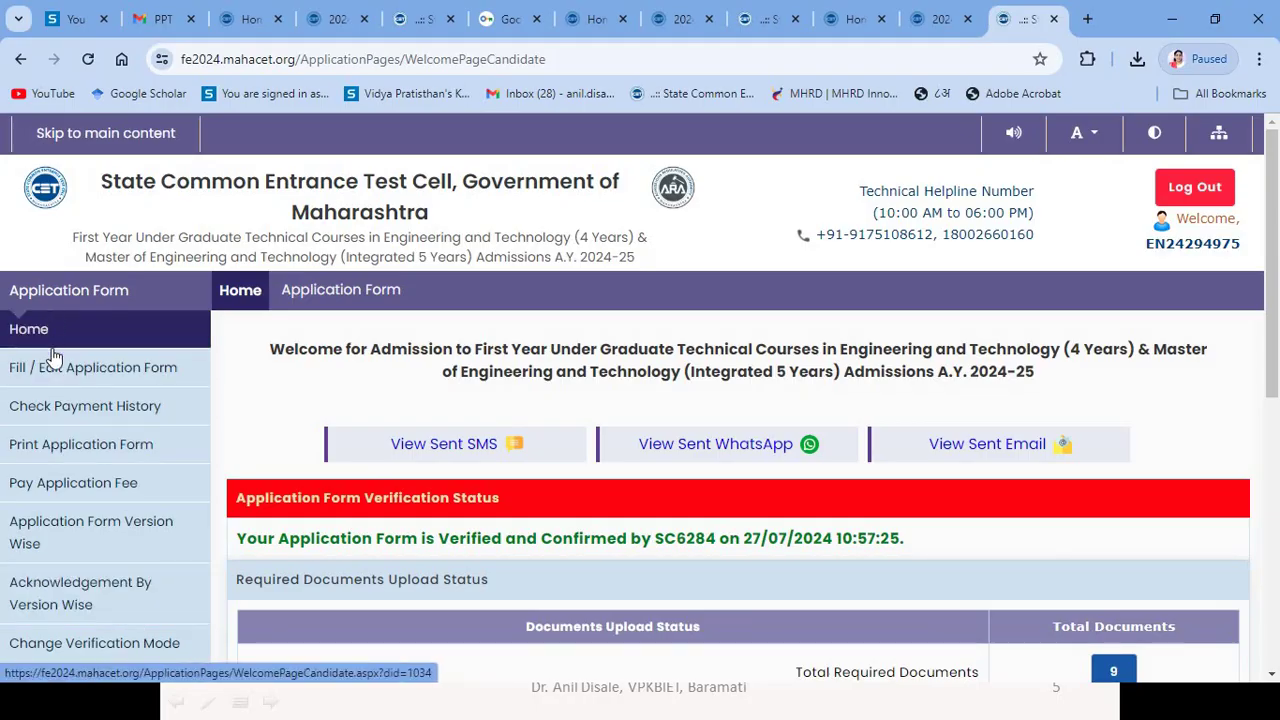
pyautogui.click(77, 593)
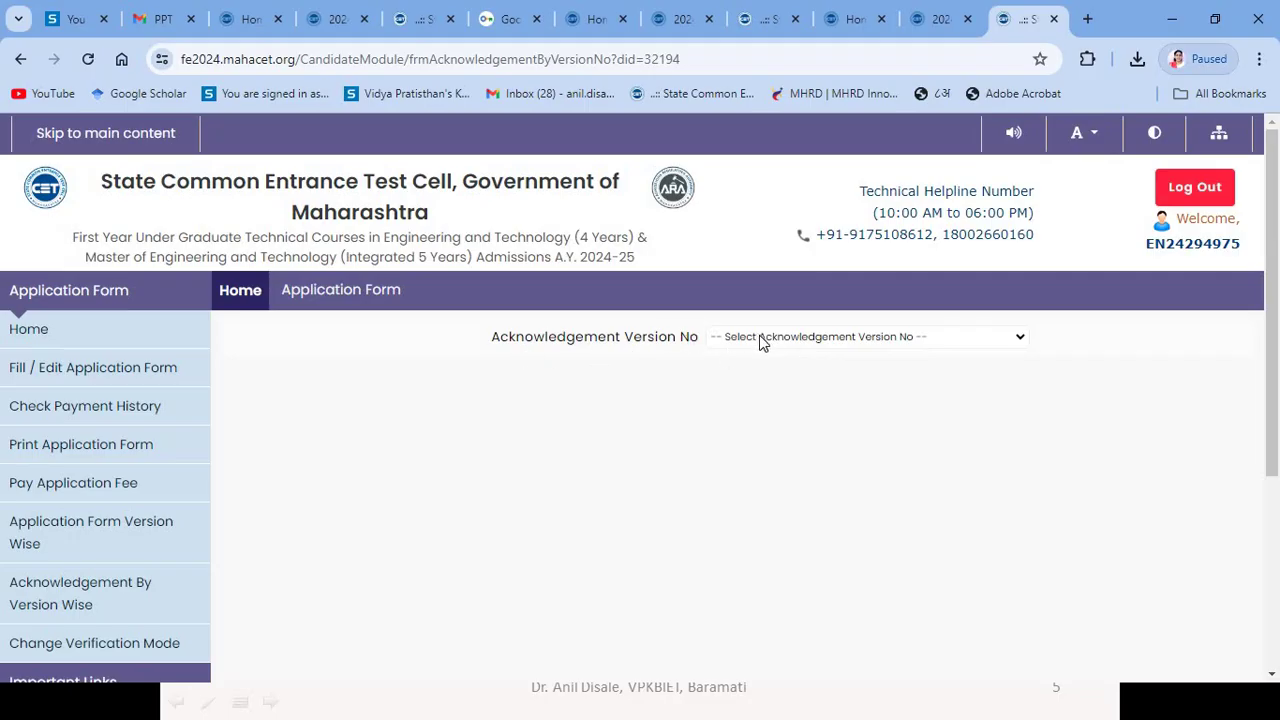
pyautogui.click(760, 339)
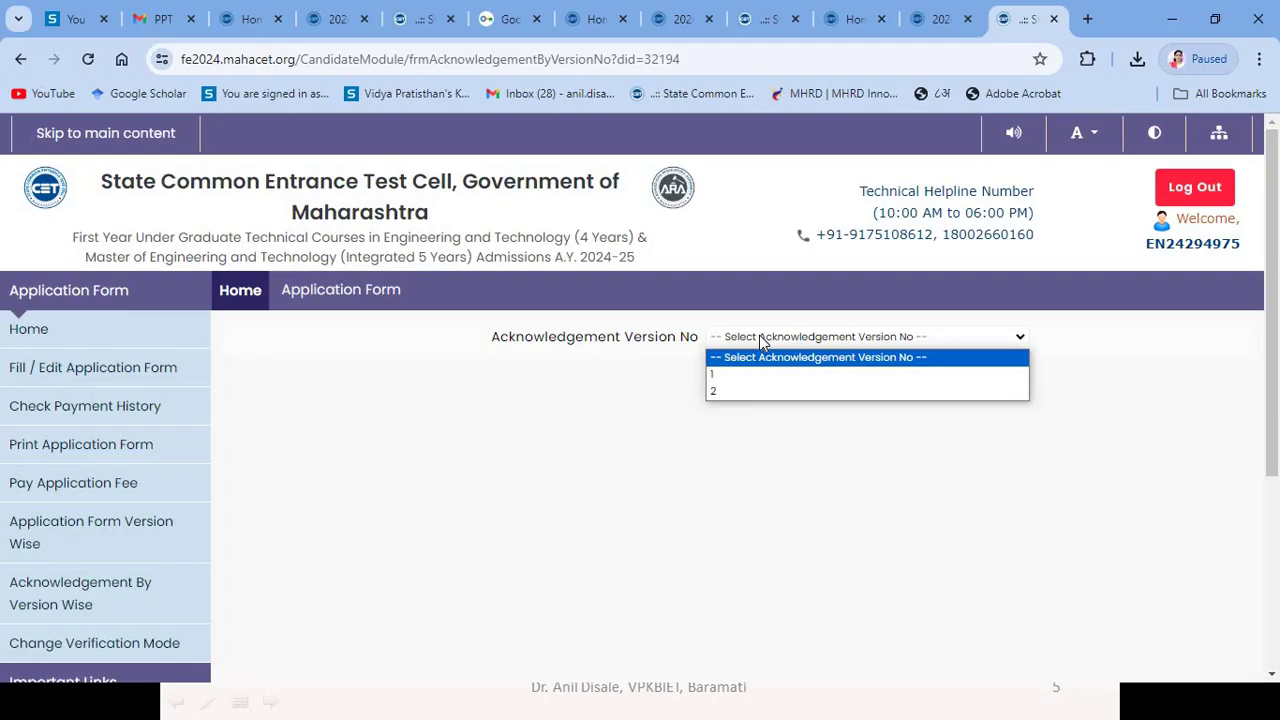
pyautogui.click(743, 398)
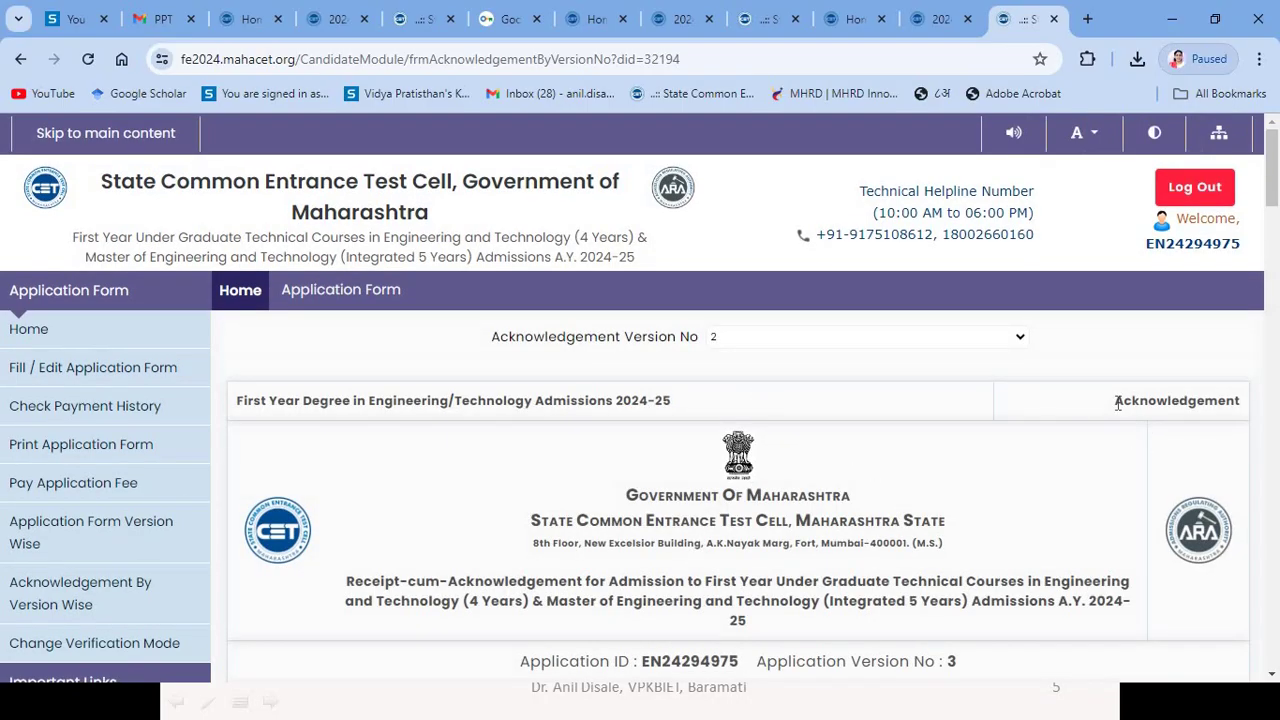
pyautogui.moveTo(1117, 401); pyautogui.dragTo(1243, 405)
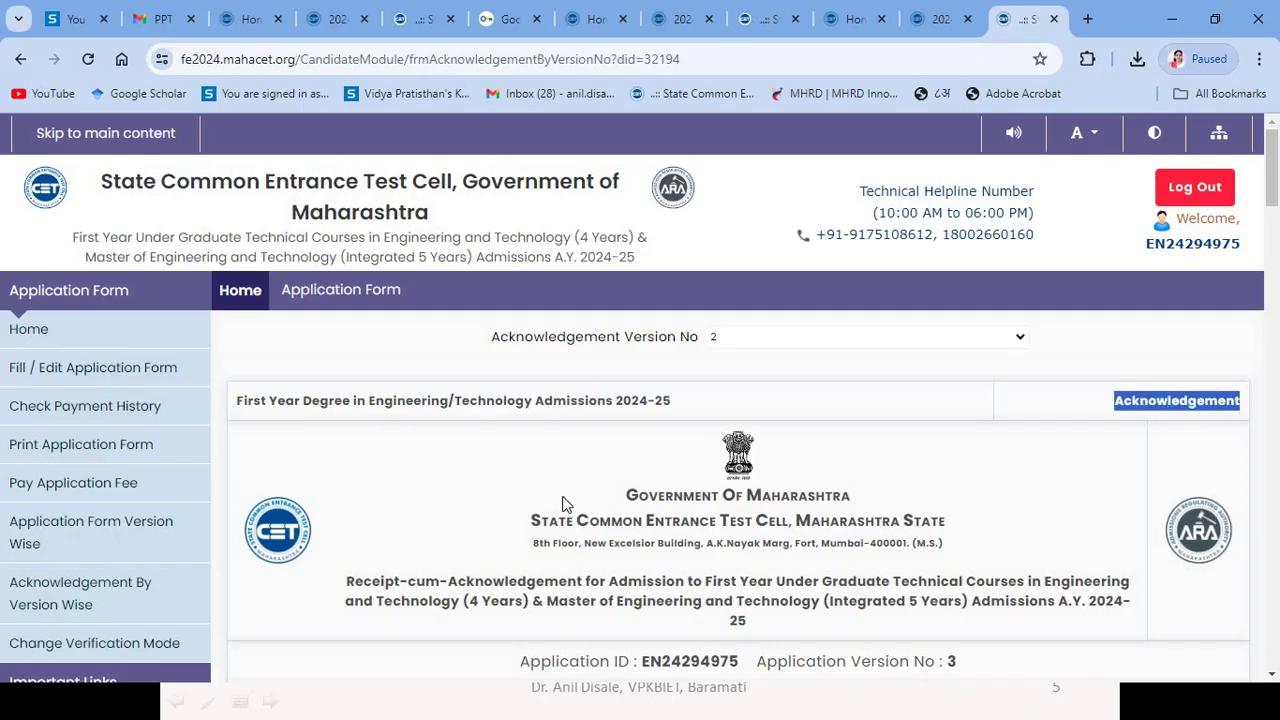
# Open the candidate's application form for printing, bring up its print window, and close that window.
pyautogui.click(97, 458)
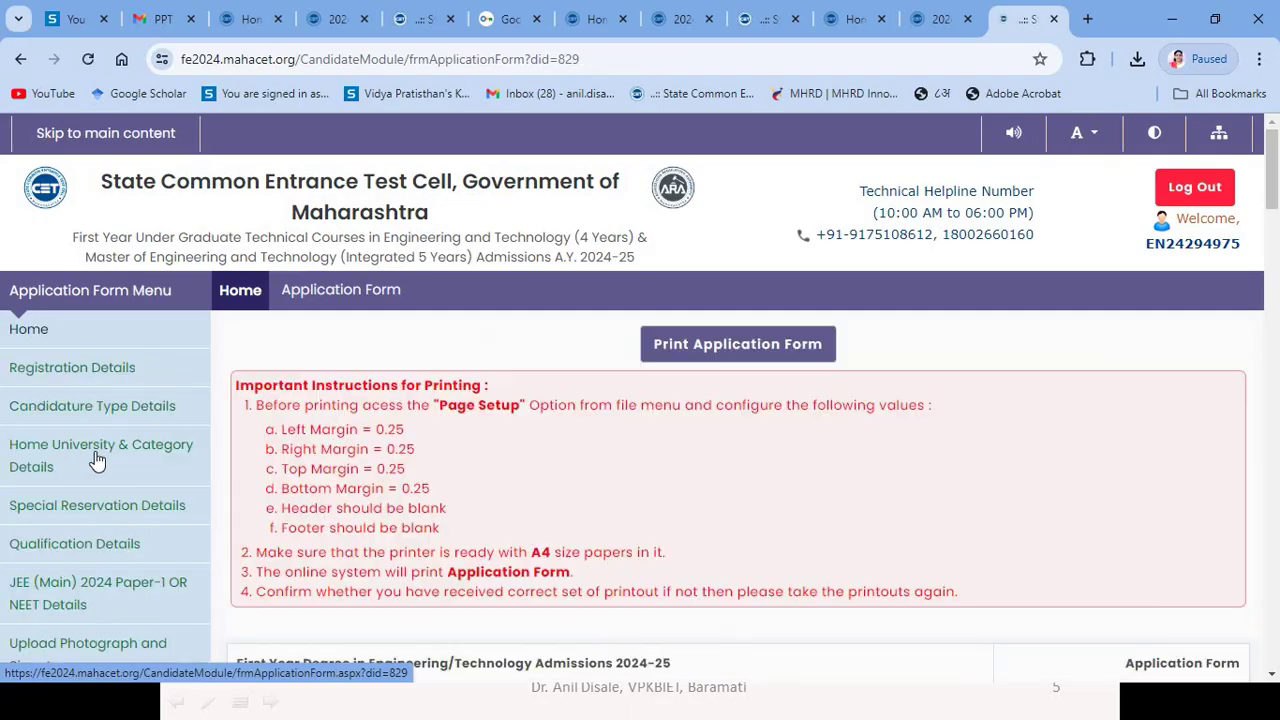
pyautogui.click(758, 344)
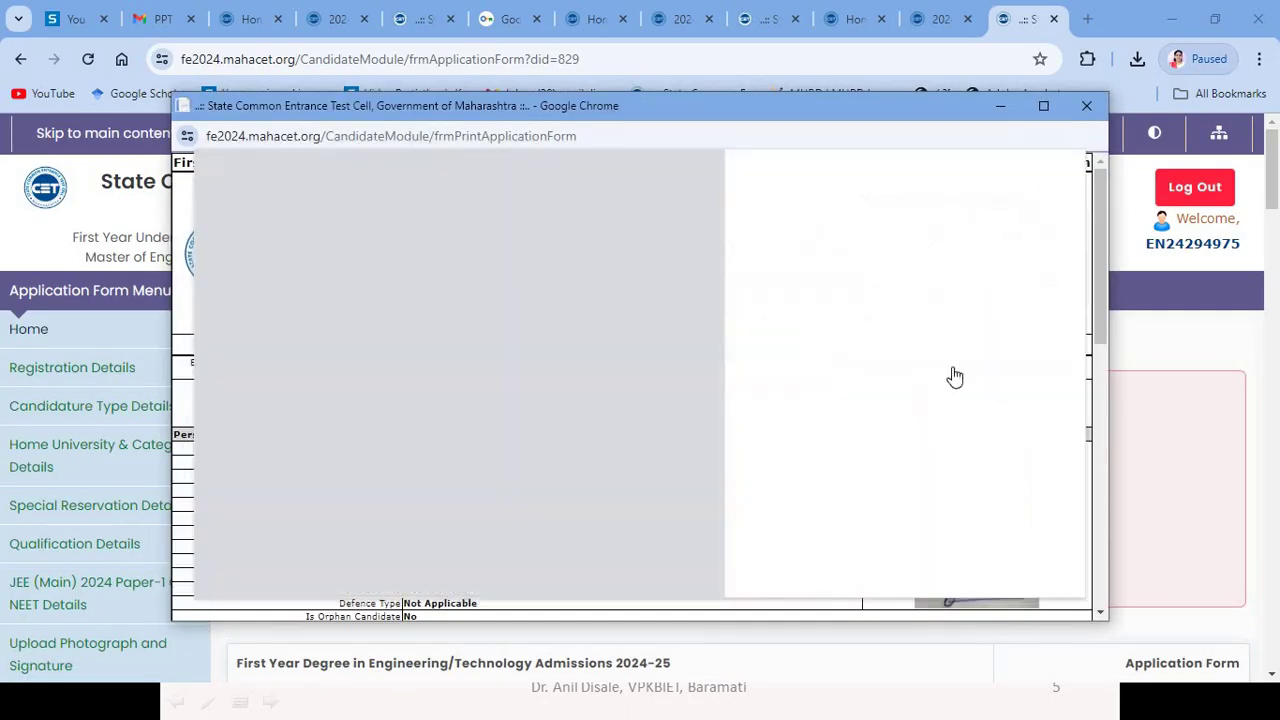
pyautogui.click(1080, 112)
# Review the application form from its header through the score details and required documents to the declaration and applicant's signature.
pyautogui.scroll(-5, 1014, 450)
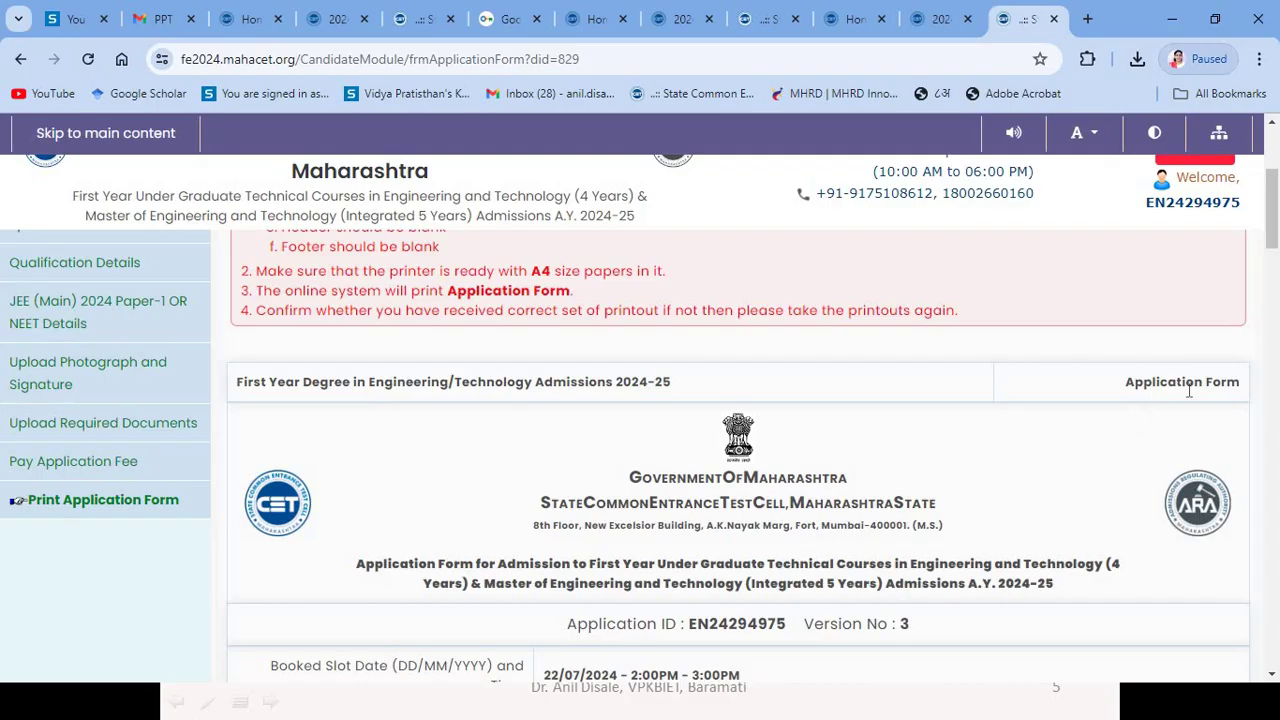
pyautogui.scroll(-15, 1097, 437)
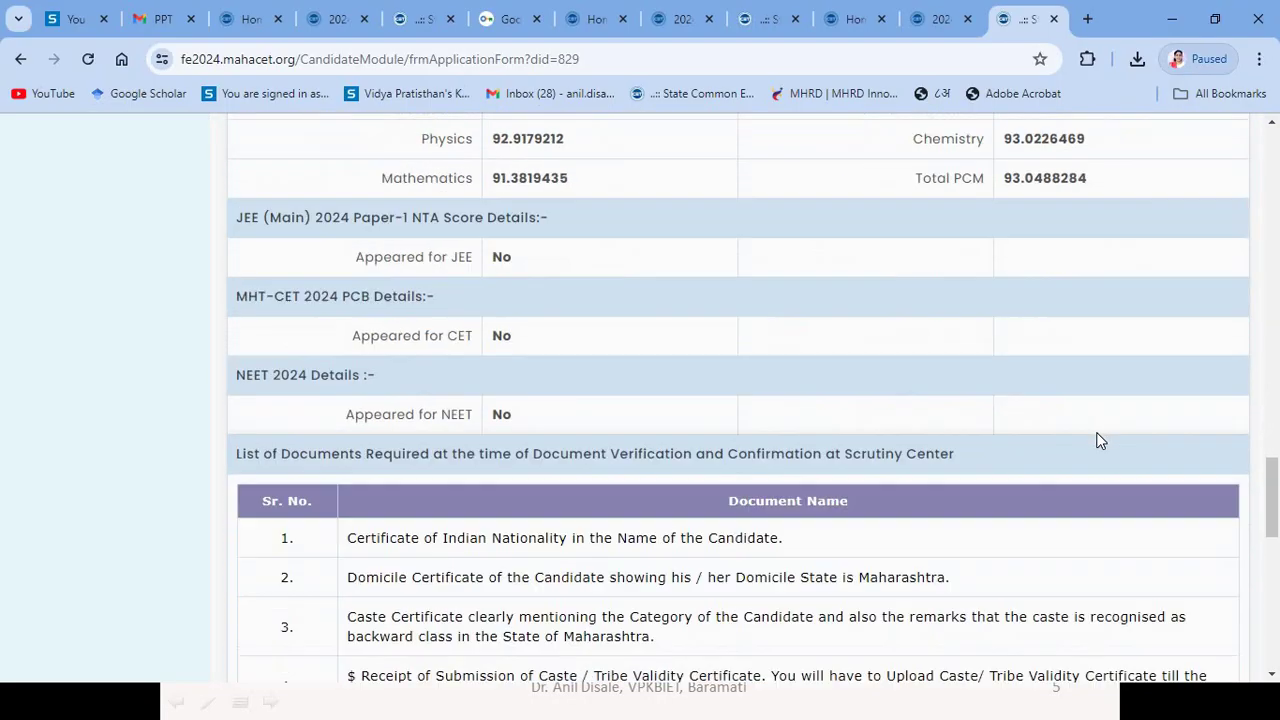
pyautogui.scroll(-6, 1097, 437)
pyautogui.scroll(6, 1097, 437)
pyautogui.scroll(-10, 1097, 437)
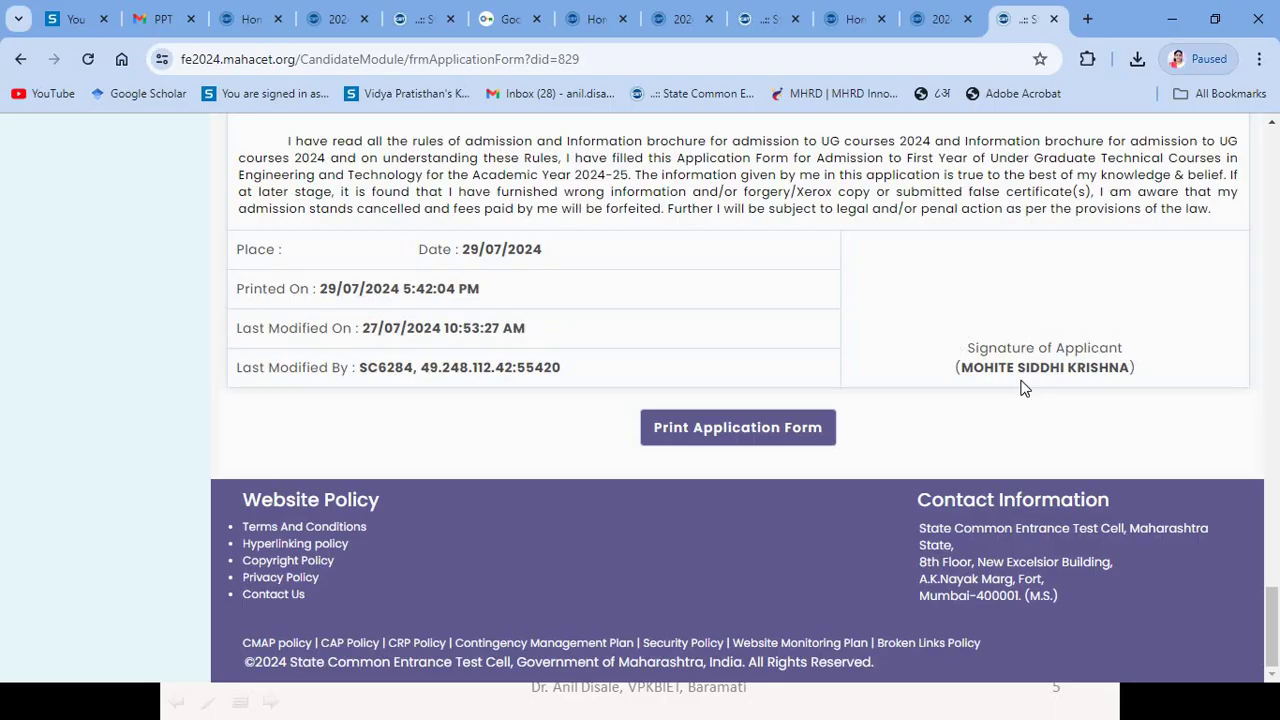
pyautogui.scroll(6, 1023, 390)
pyautogui.scroll(-6, 1023, 460)
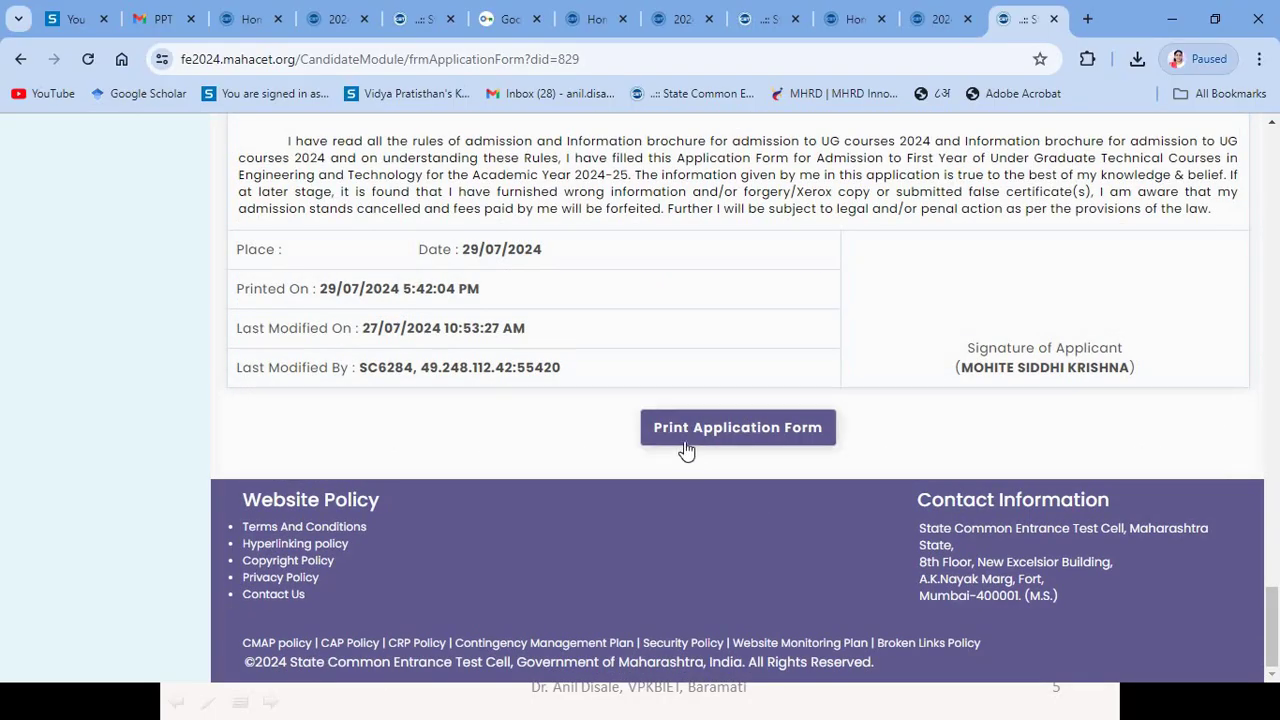
pyautogui.scroll(20, 975, 406)
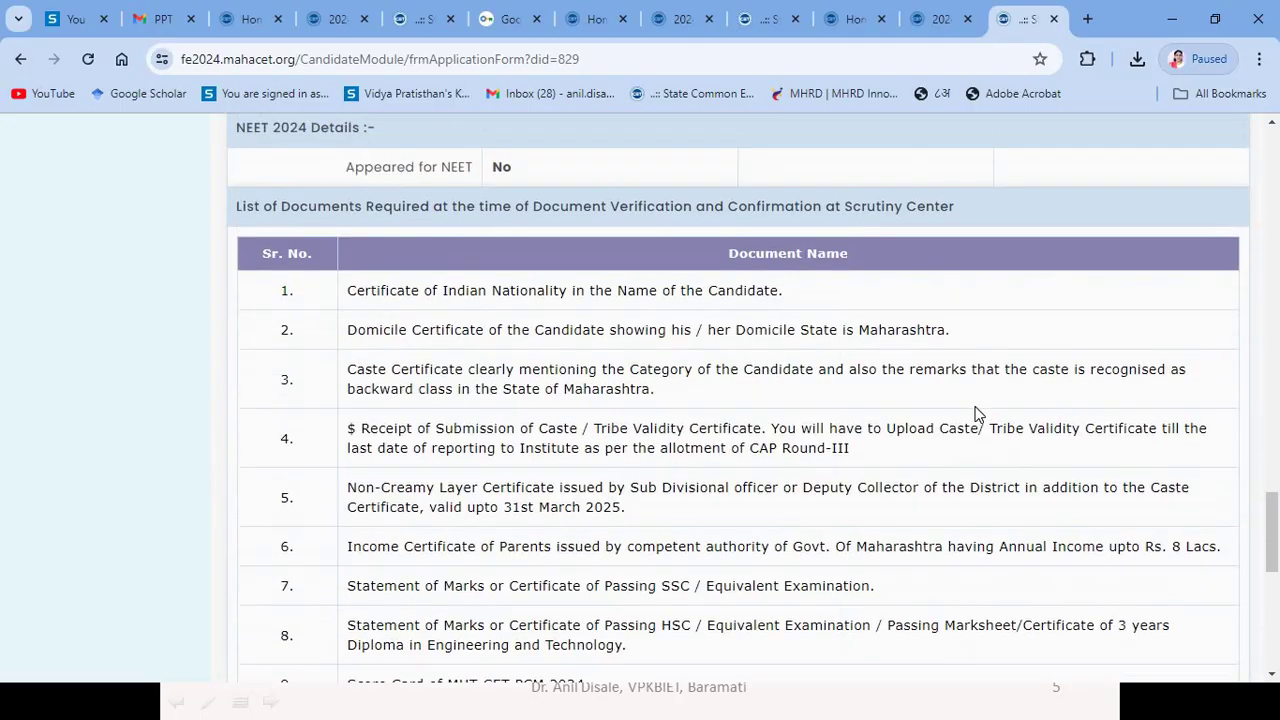
# Check the Confirmed message slide, return to the application form in the browser, and go to the candidate's home page.
pyautogui.hotkey('alt', 'Tab')
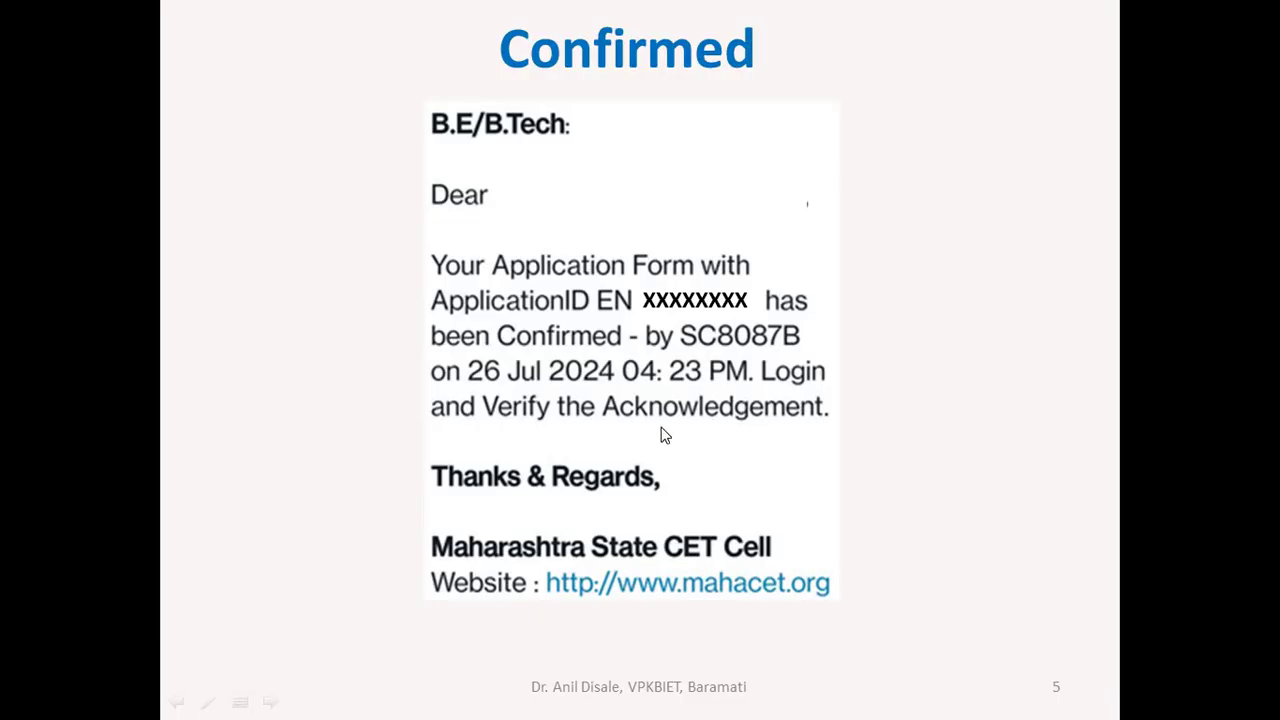
pyautogui.hotkey('alt', 'Tab')
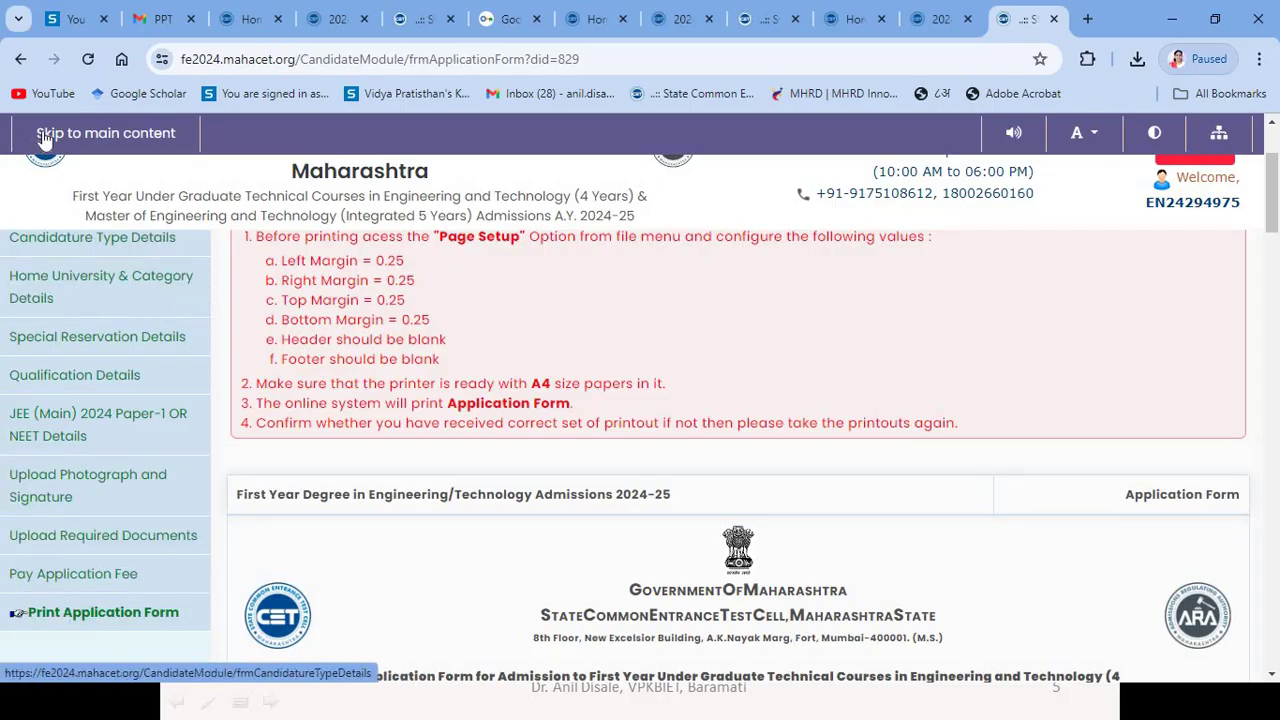
pyautogui.scroll(3, 70, 300)
pyautogui.click(40, 330)
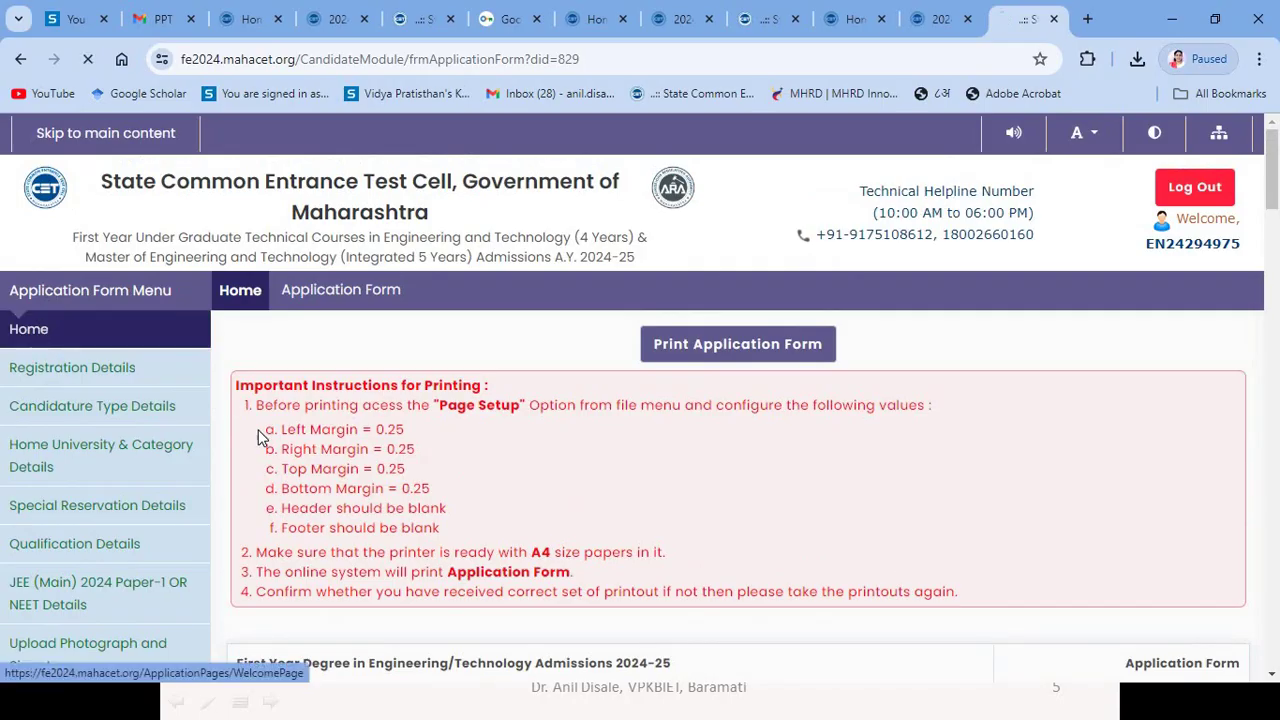
# Display version 2 of the candidate's acknowledgement again and highlight the words Receipt-cum-Acknowledgement in its title.
pyautogui.scroll(-1, 150, 470)
pyautogui.scroll(-2, 150, 470)
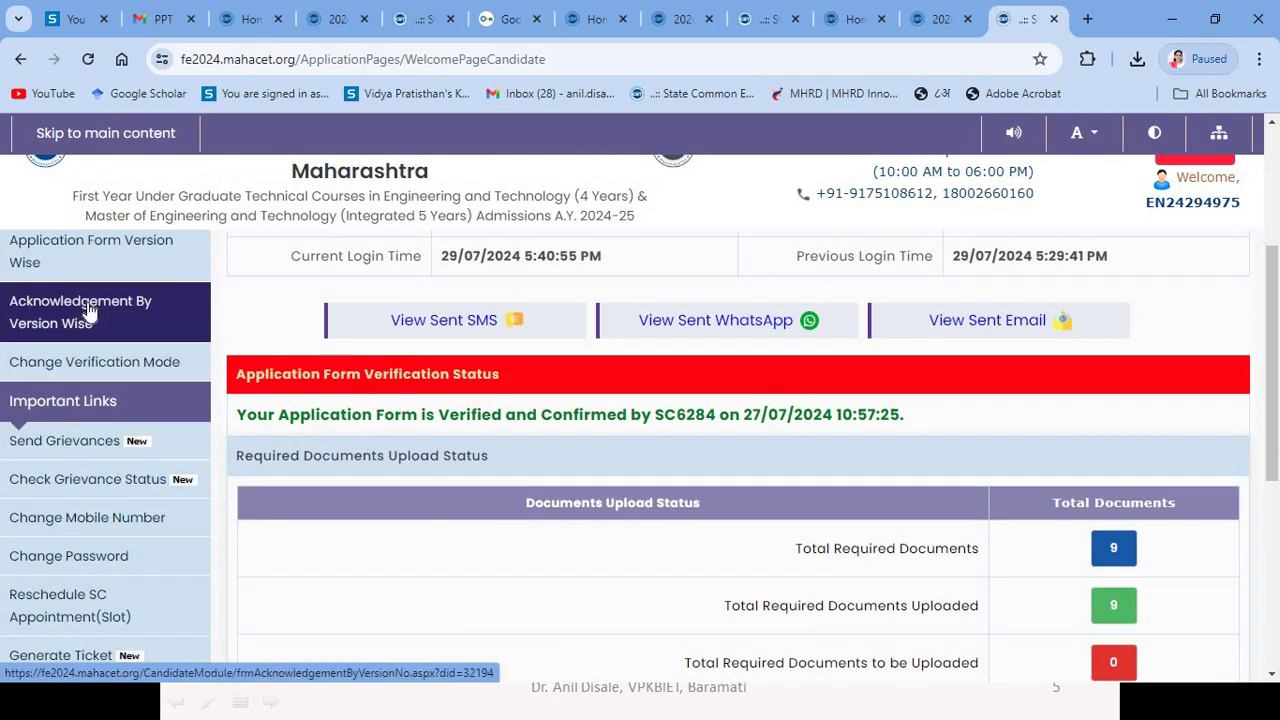
pyautogui.click(88, 311)
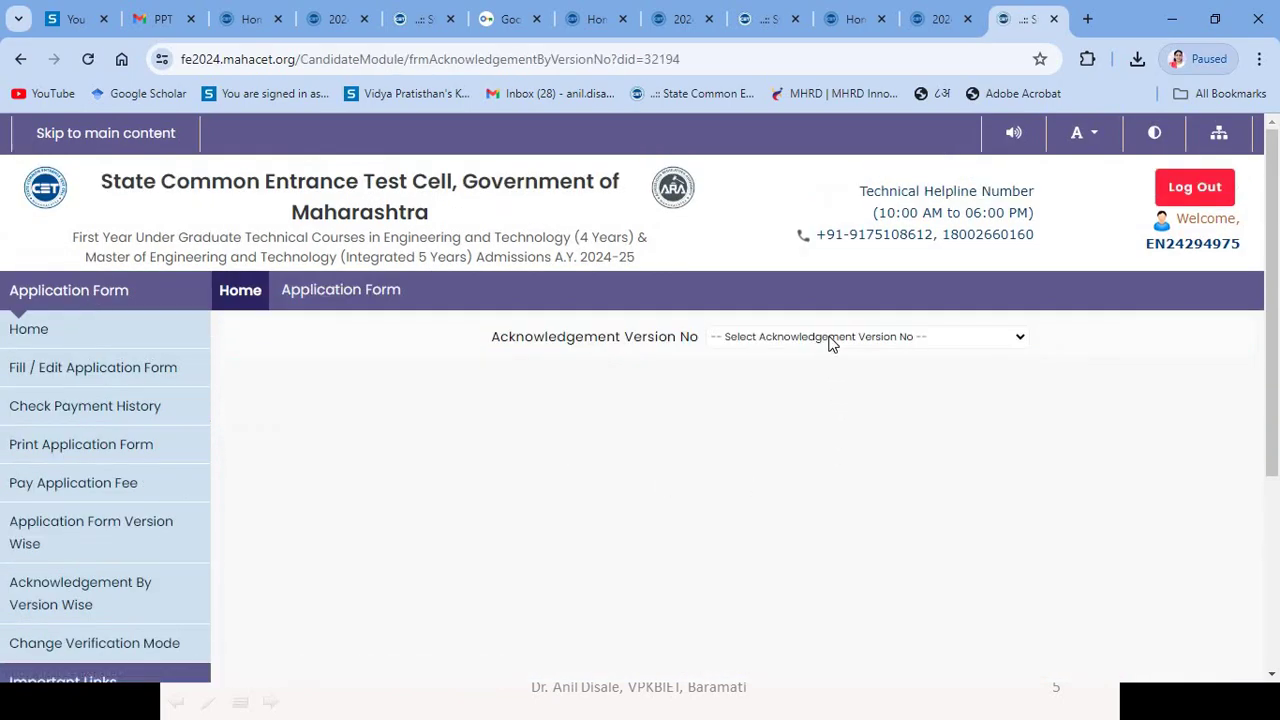
pyautogui.click(830, 340)
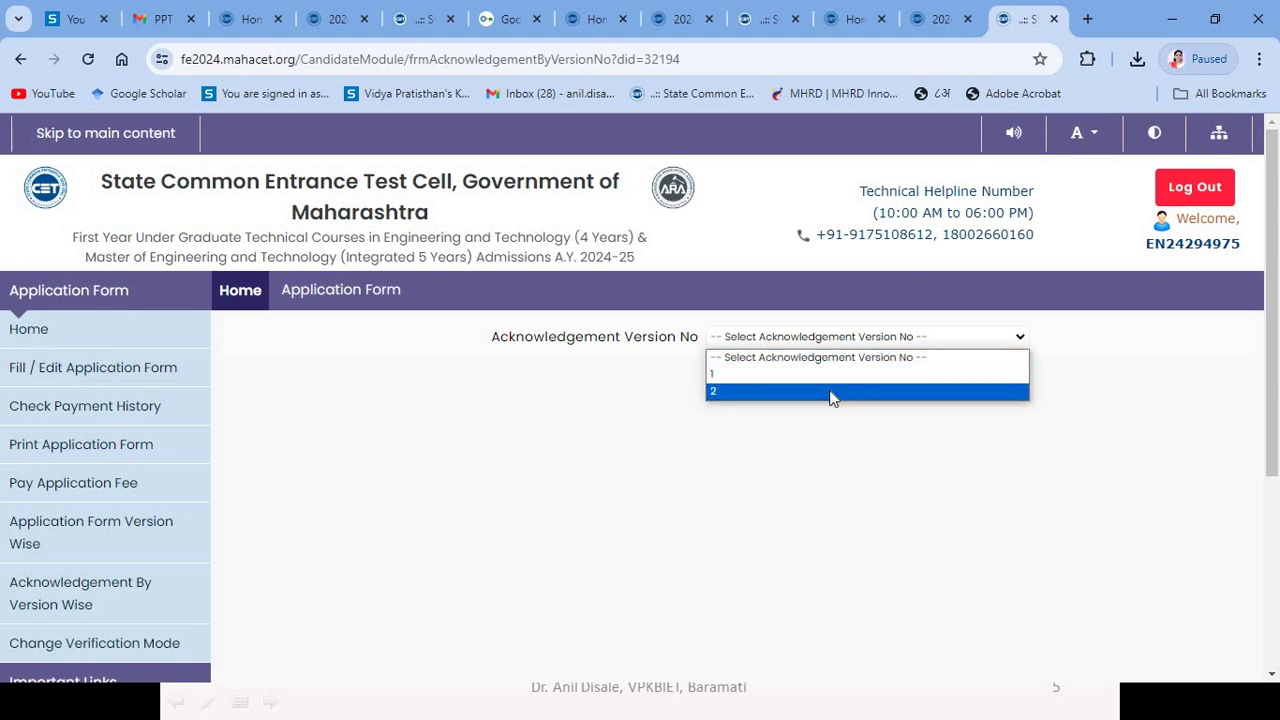
pyautogui.click(830, 391)
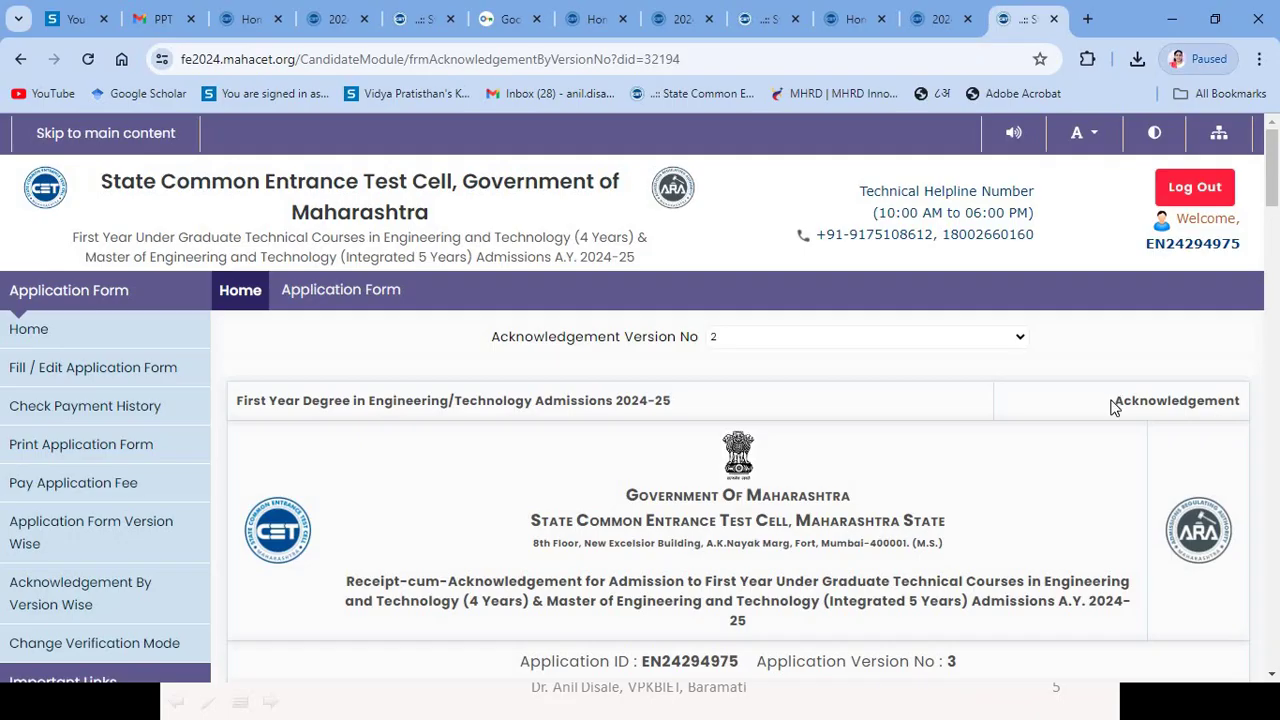
pyautogui.scroll(-3, 514, 411)
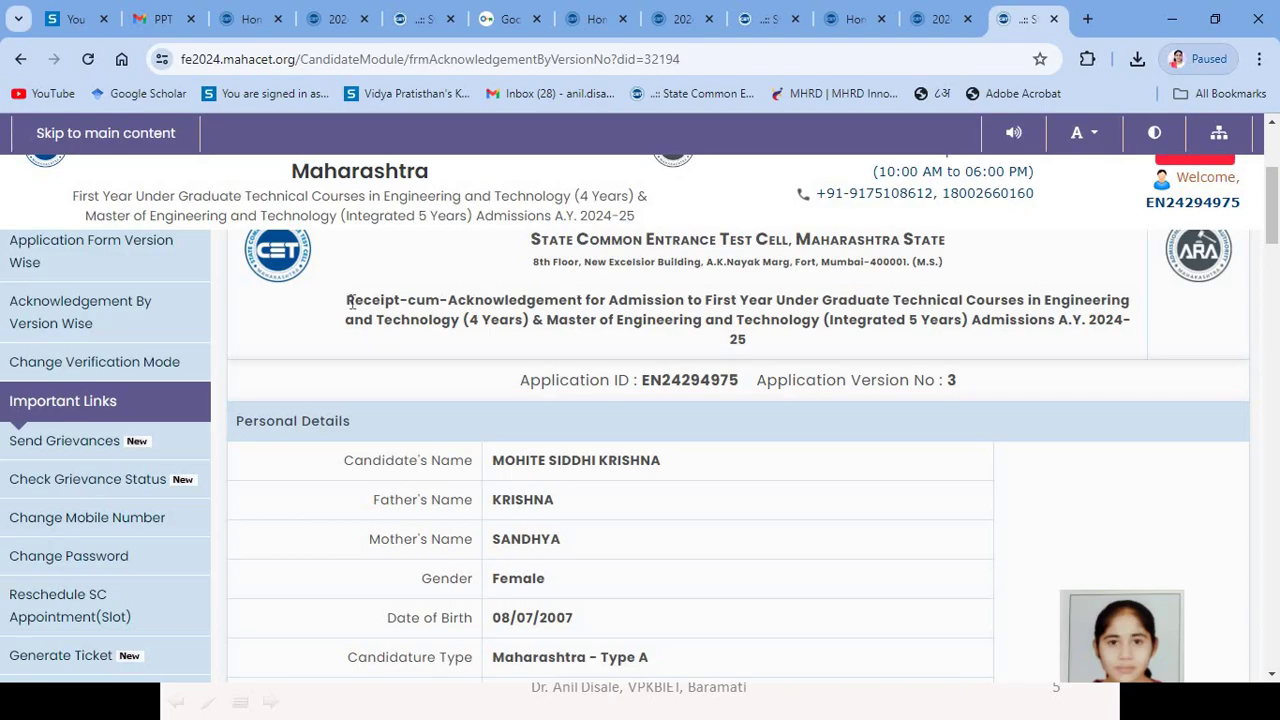
pyautogui.moveTo(347, 301); pyautogui.dragTo(583, 302)
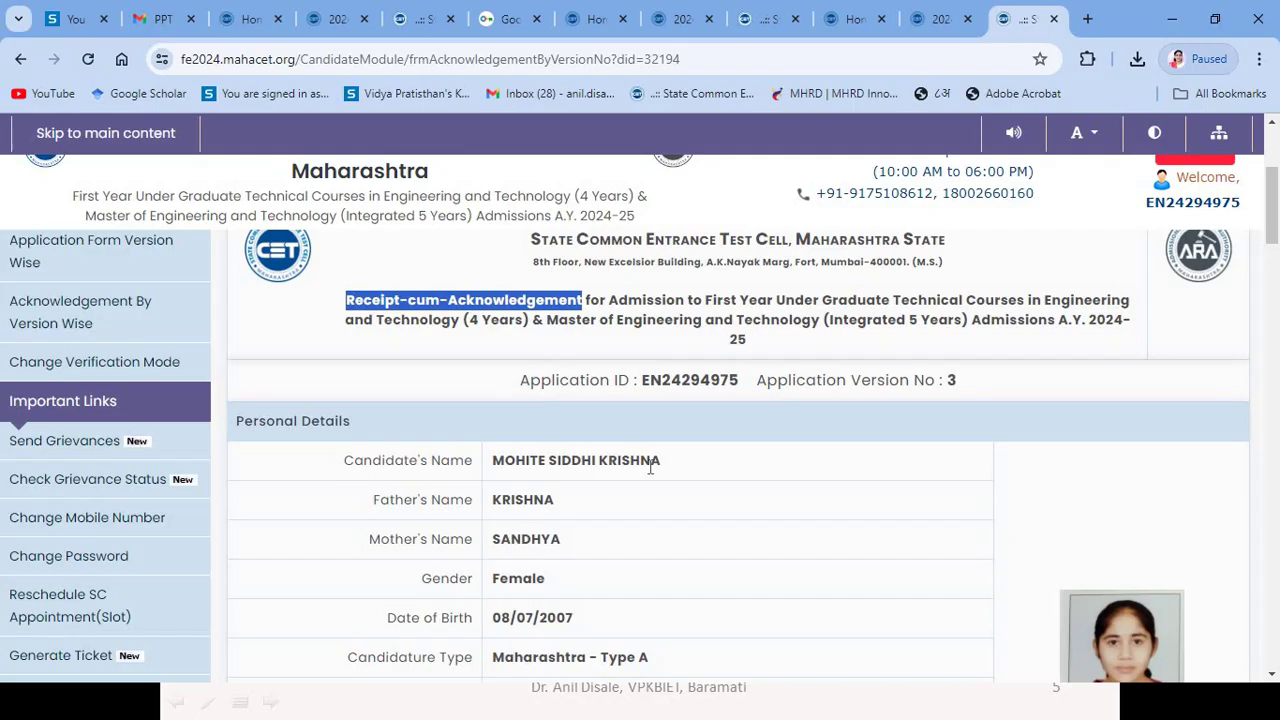
# Review the acknowledgement's personal, qualification and MHT-CET details, verified documents, comments and note, through to the SC officer's seal and signature area.
pyautogui.scroll(-15, 650, 467)
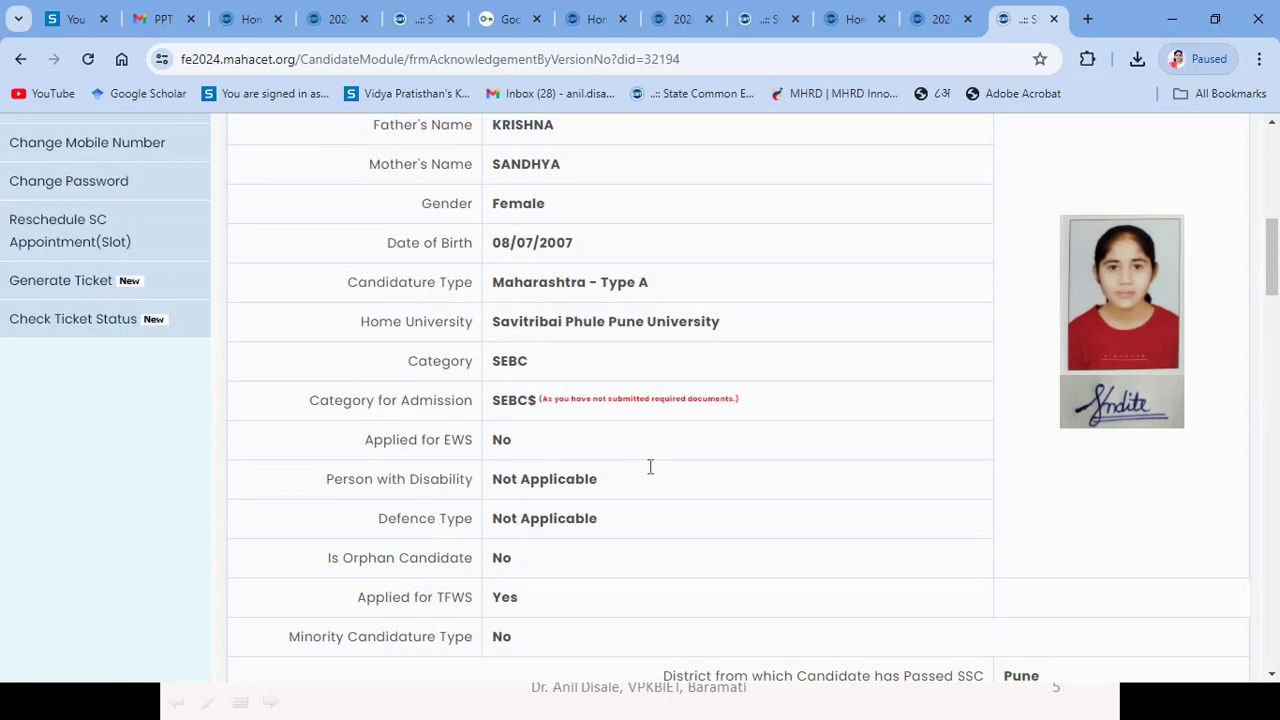
pyautogui.scroll(-5, 650, 467)
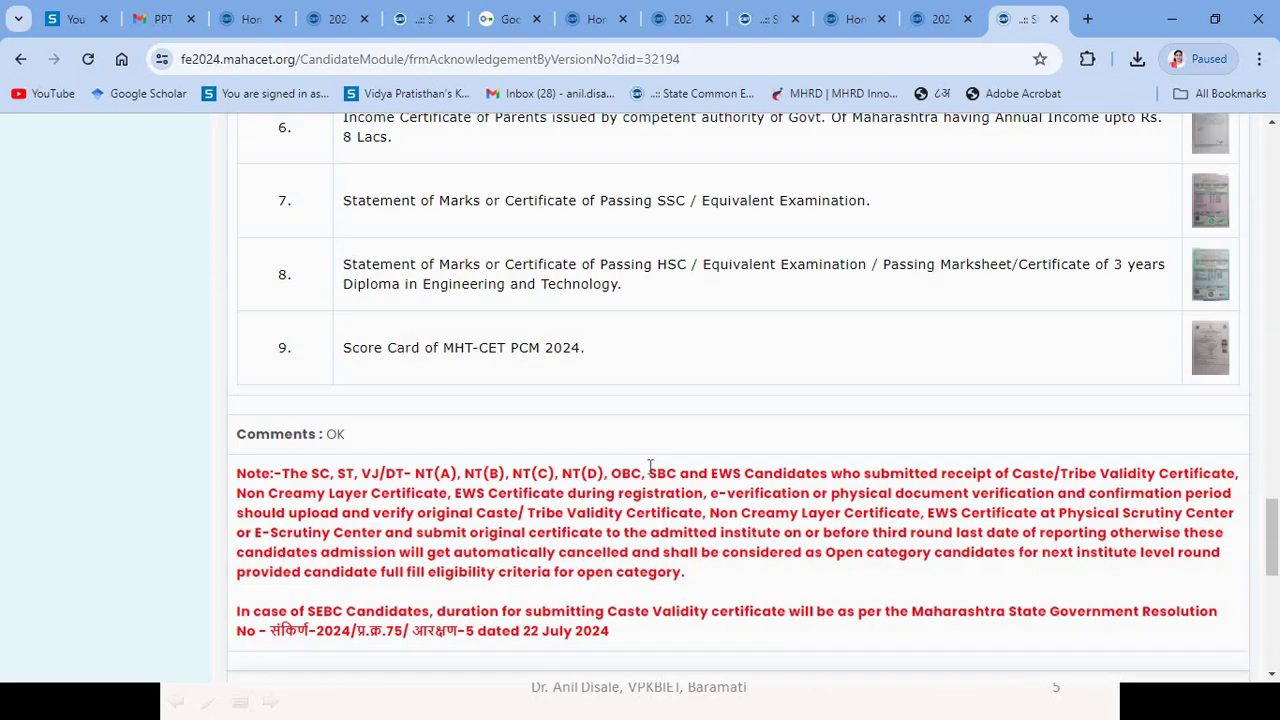
pyautogui.scroll(14, 650, 467)
pyautogui.scroll(10, 650, 467)
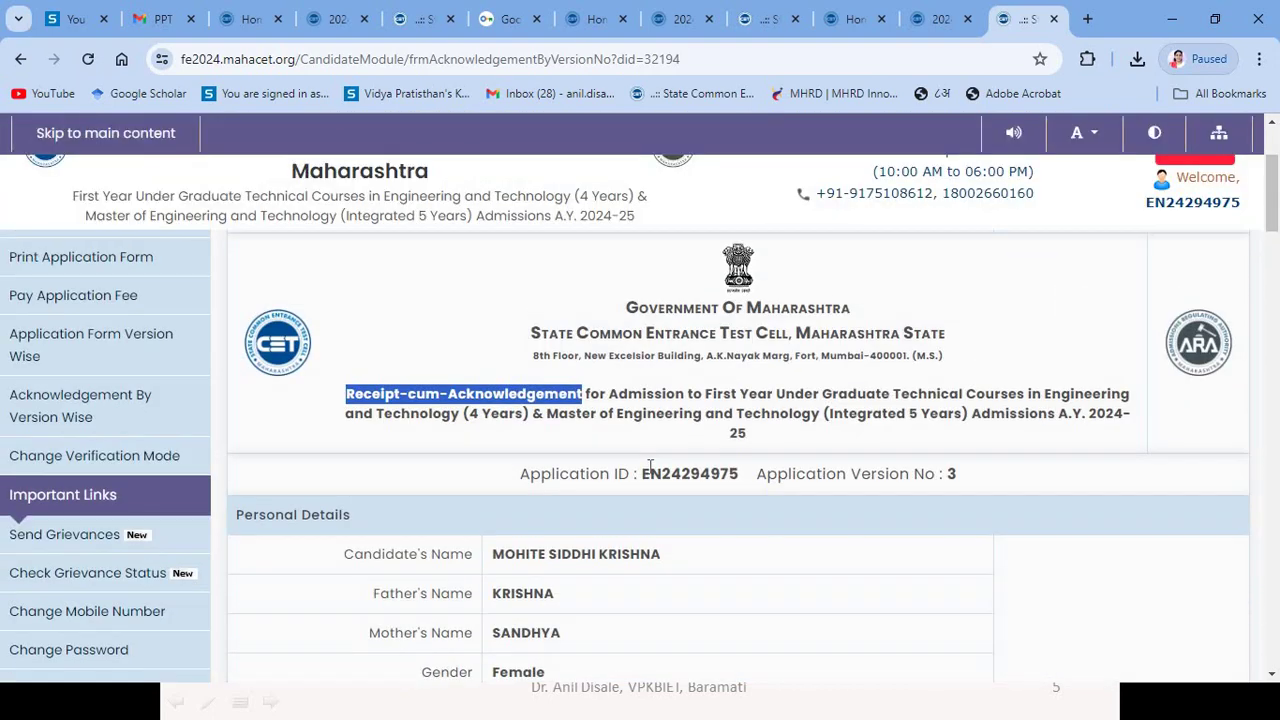
pyautogui.scroll(-4, 650, 467)
pyautogui.scroll(-1, 650, 474)
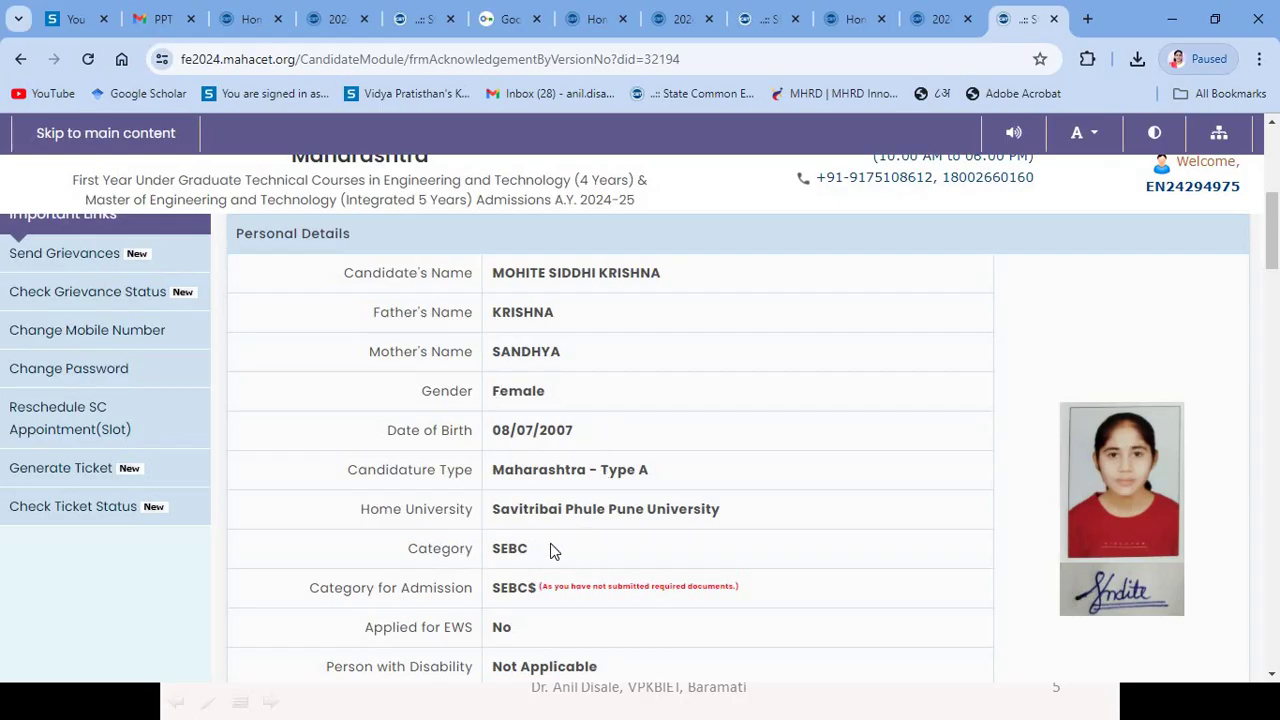
pyautogui.scroll(-5, 563, 551)
pyautogui.scroll(-2, 563, 551)
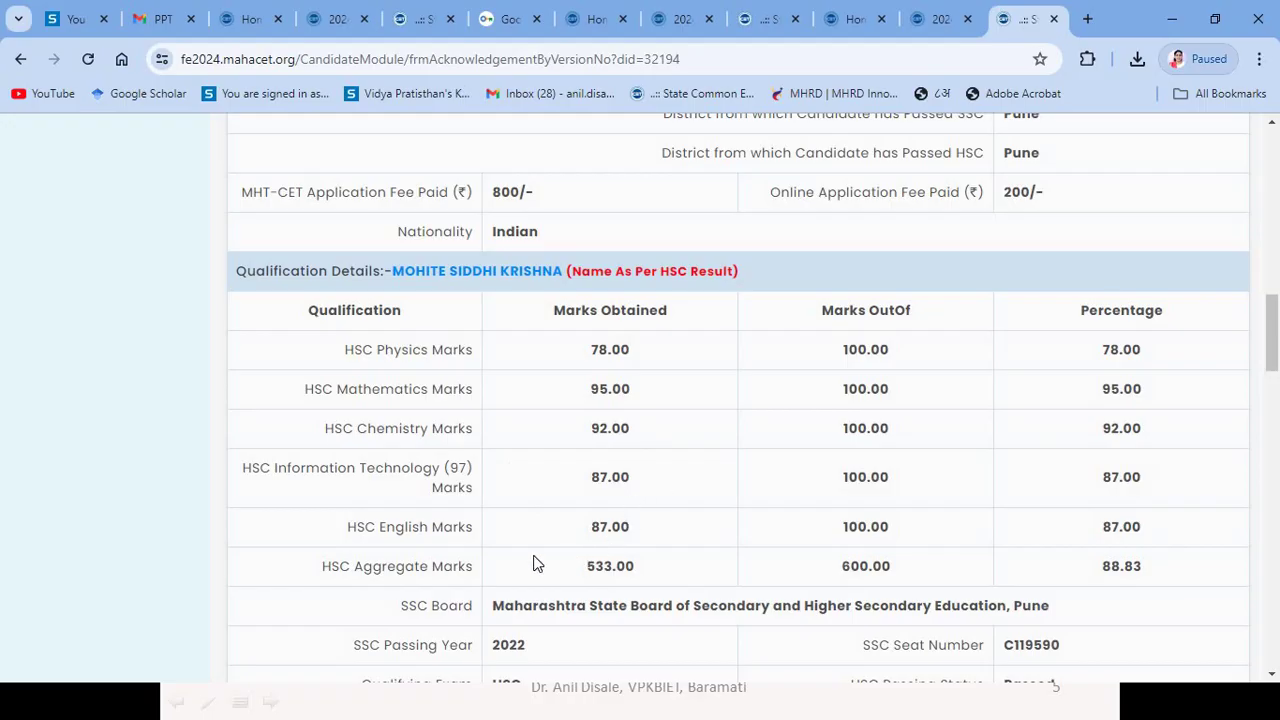
pyautogui.scroll(-3, 536, 556)
pyautogui.scroll(-4, 536, 556)
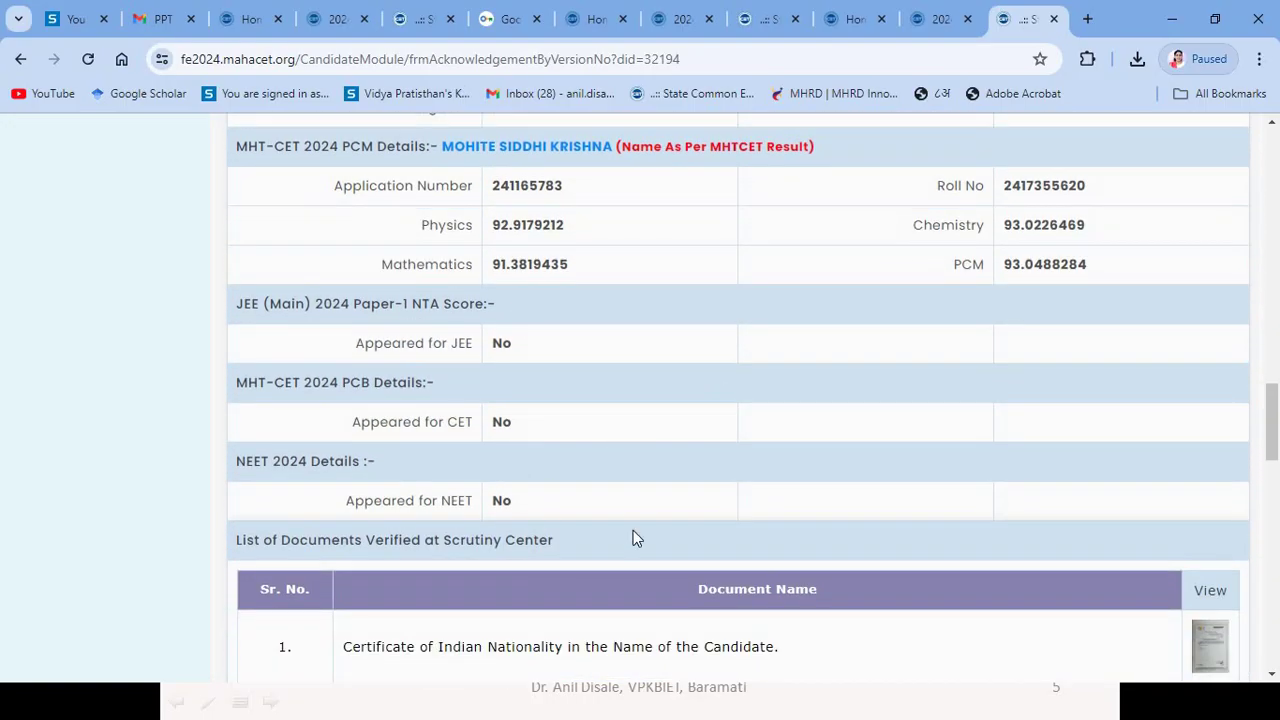
pyautogui.scroll(-6, 633, 530)
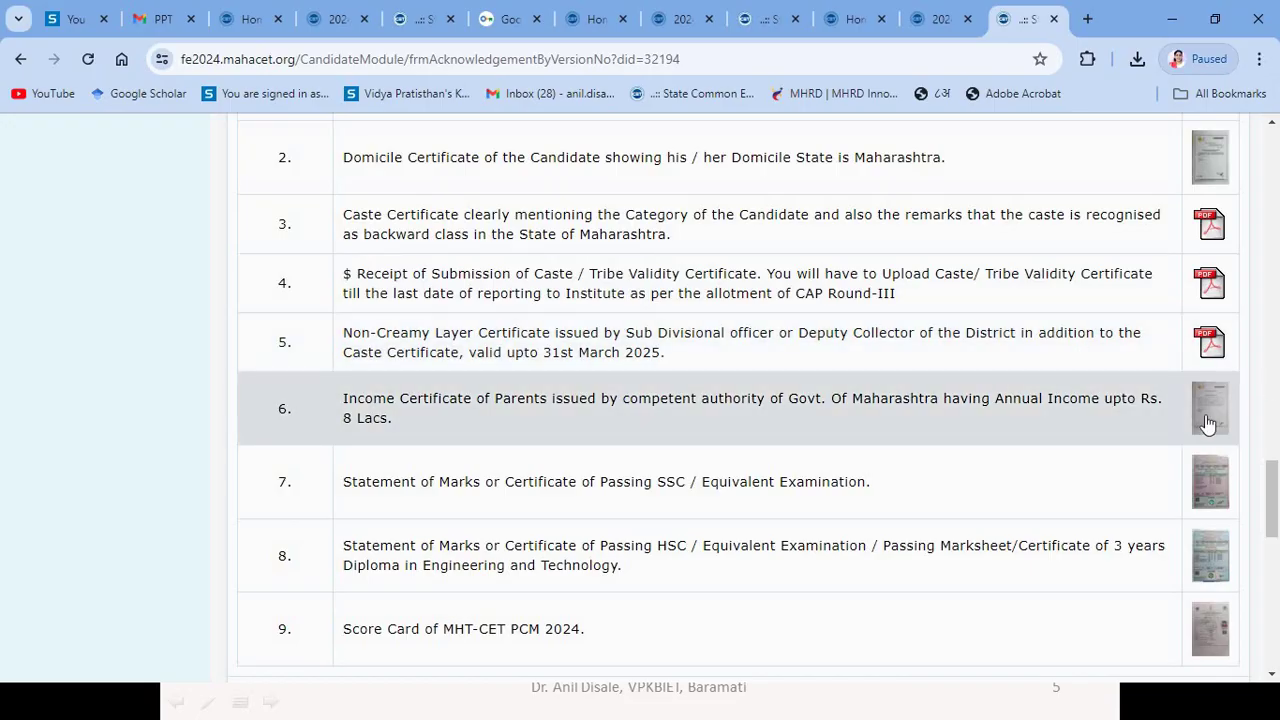
pyautogui.scroll(-8, 703, 452)
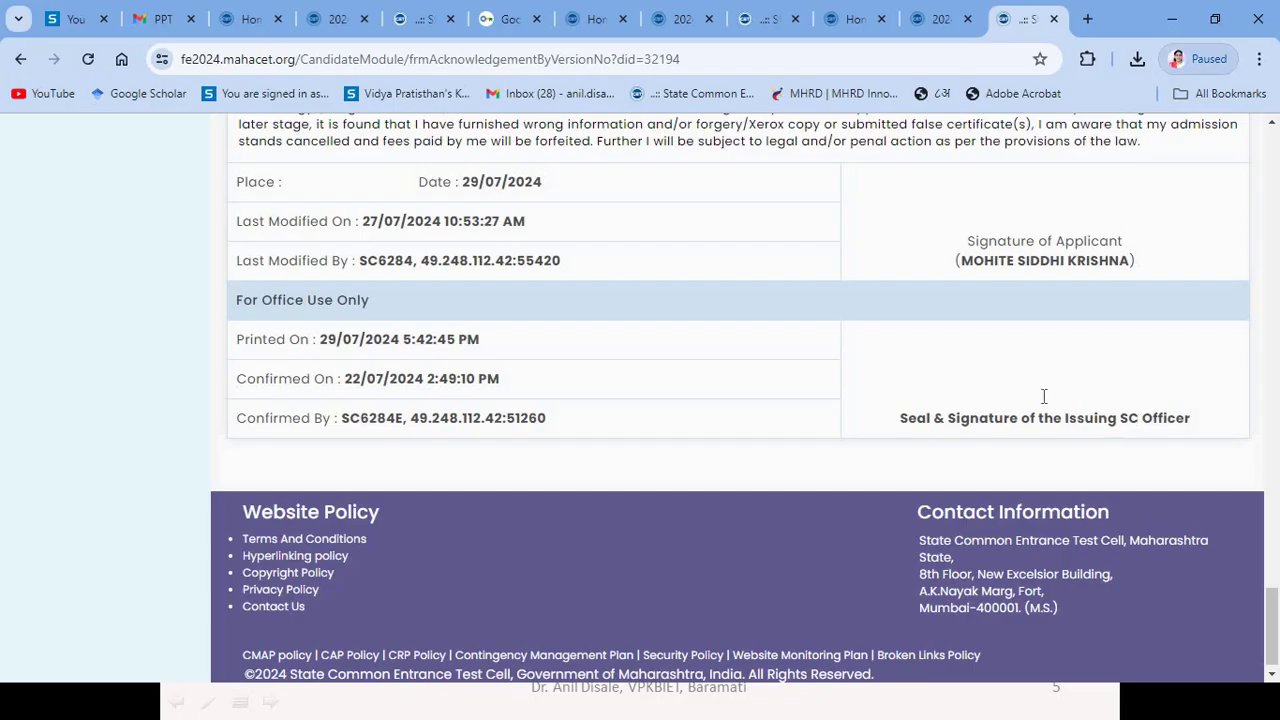
pyautogui.scroll(15, 993, 393)
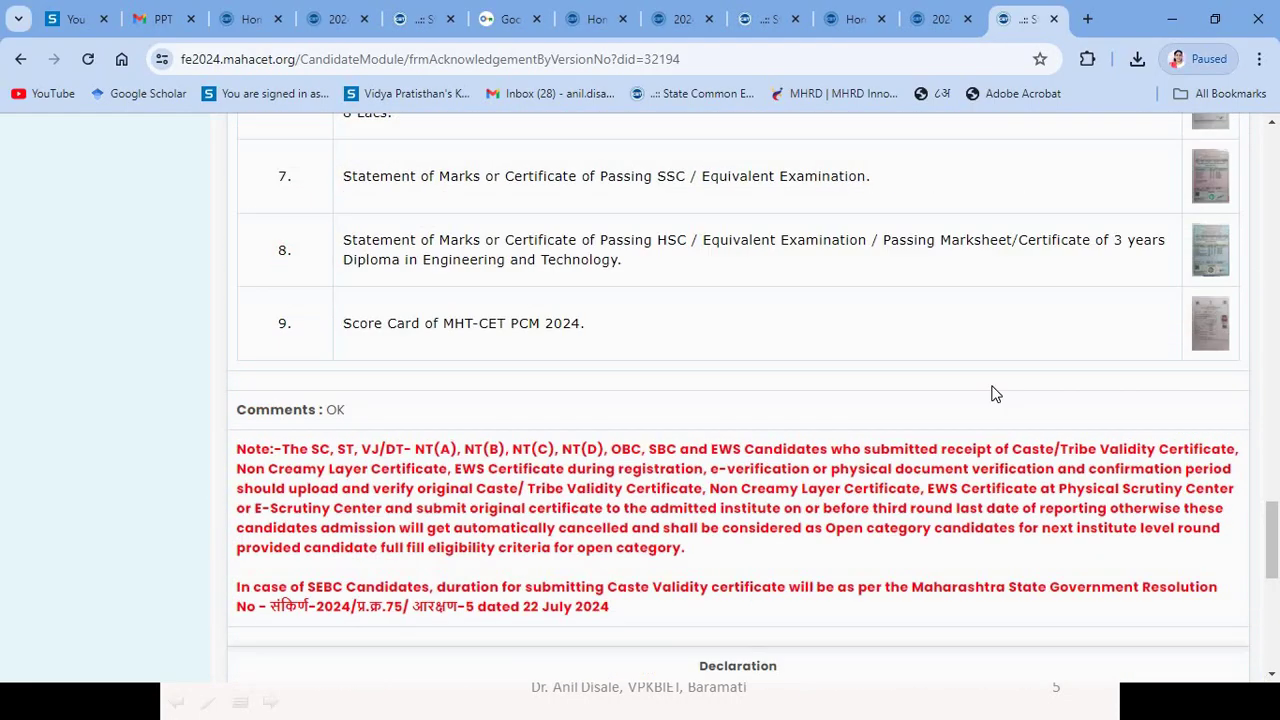
pyautogui.scroll(10, 993, 393)
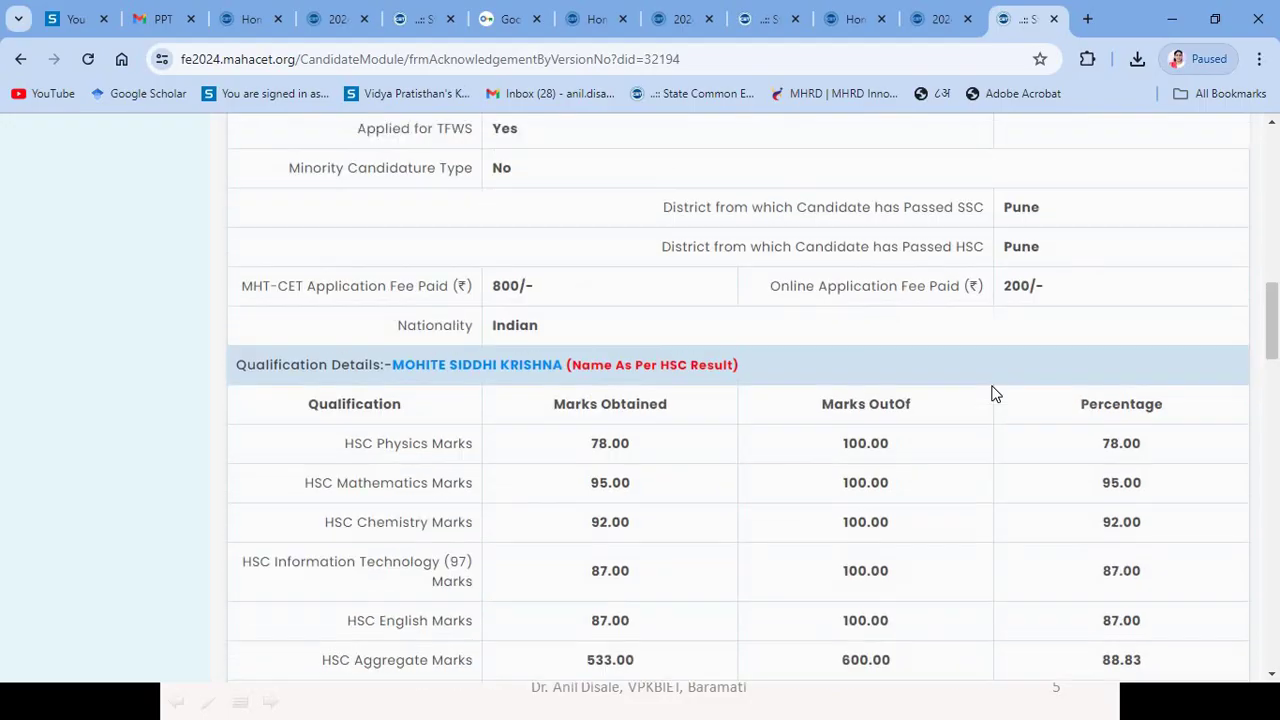
pyautogui.scroll(3, 993, 393)
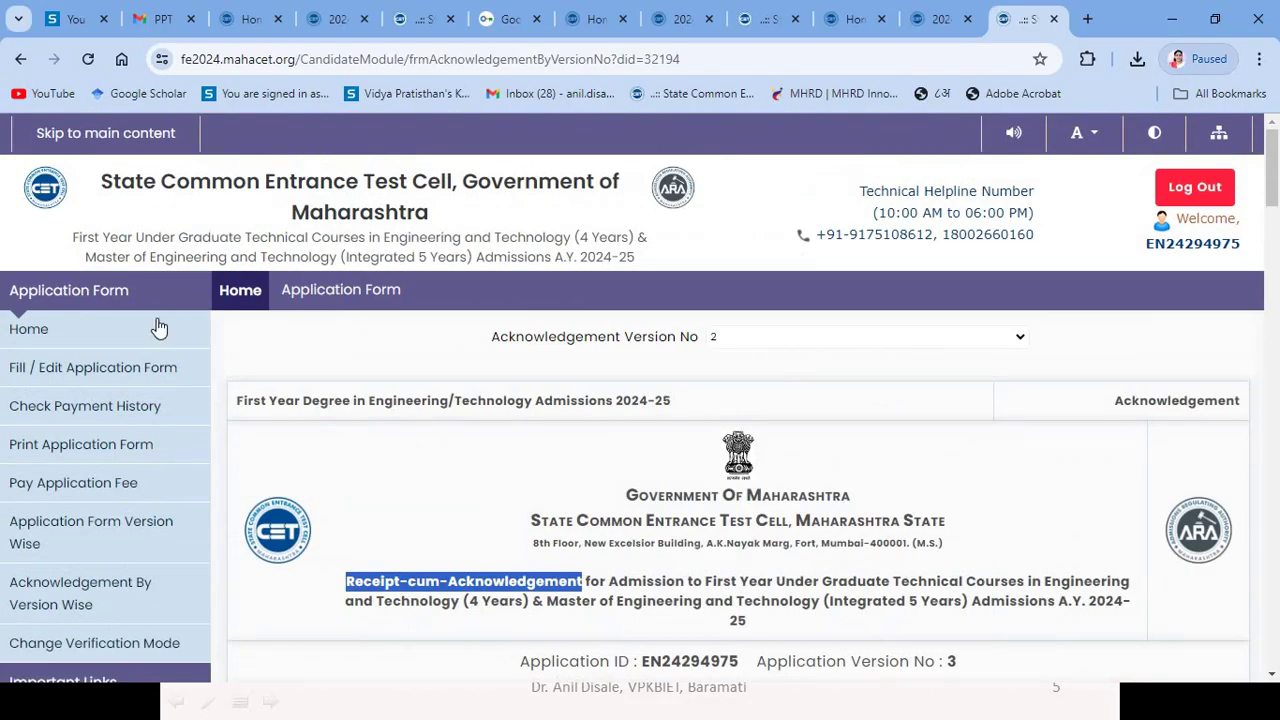
# Look over the candidate's navigation links from Home to Change Password, and recheck the acknowledgement's signature and office-use section.
pyautogui.moveTo(28, 334); pyautogui.dragTo(9, 330)
pyautogui.scroll(-4, 322, 455)
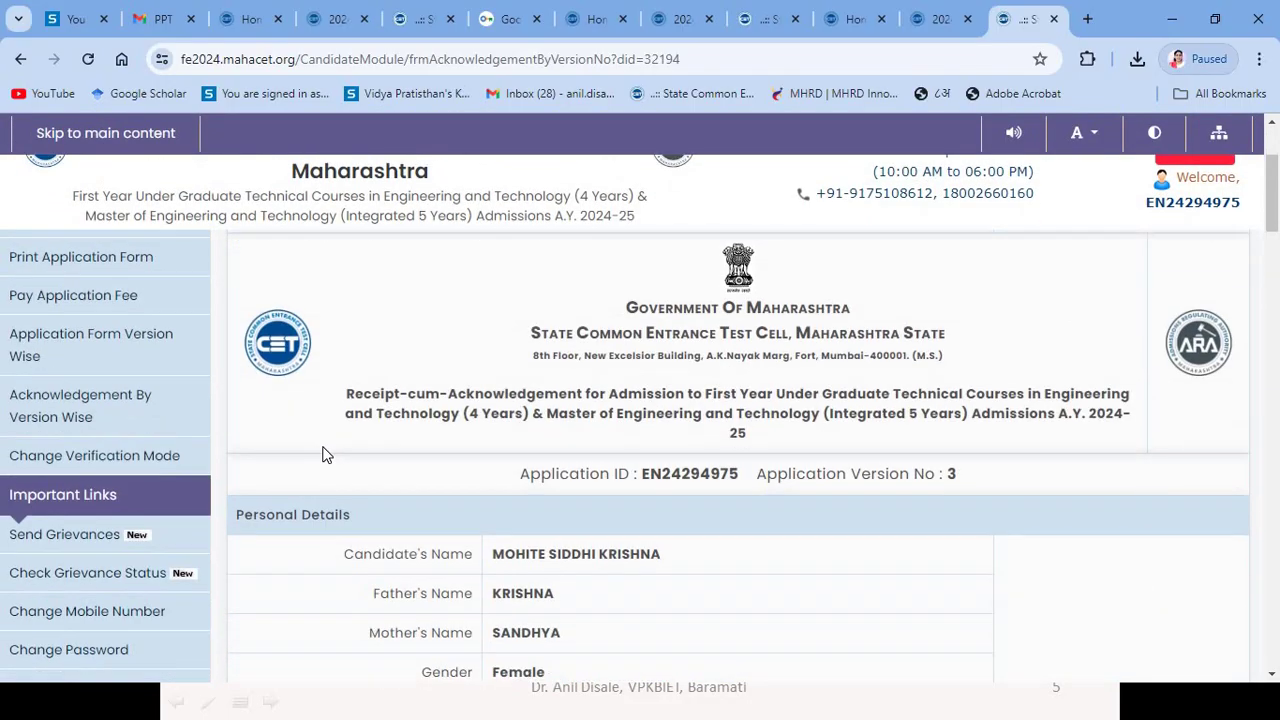
pyautogui.scroll(3, 322, 455)
pyautogui.scroll(1, 322, 455)
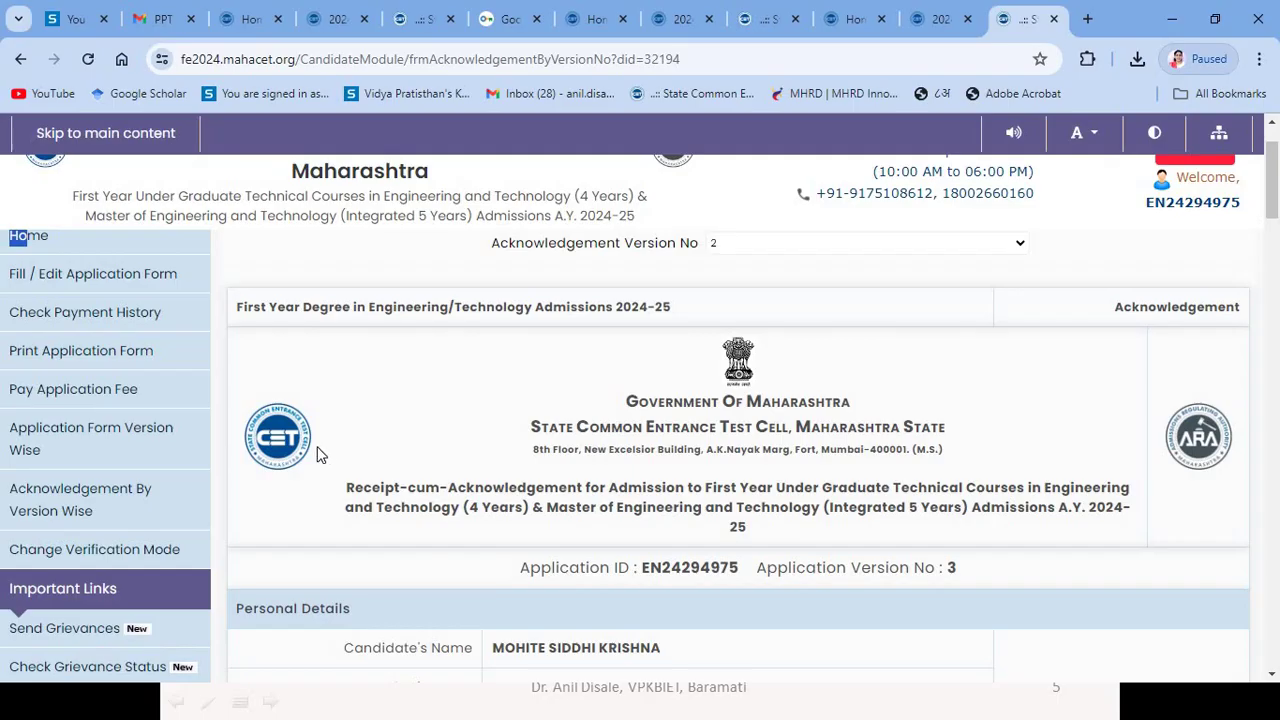
pyautogui.scroll(-1, 296, 538)
pyautogui.scroll(-3, 296, 538)
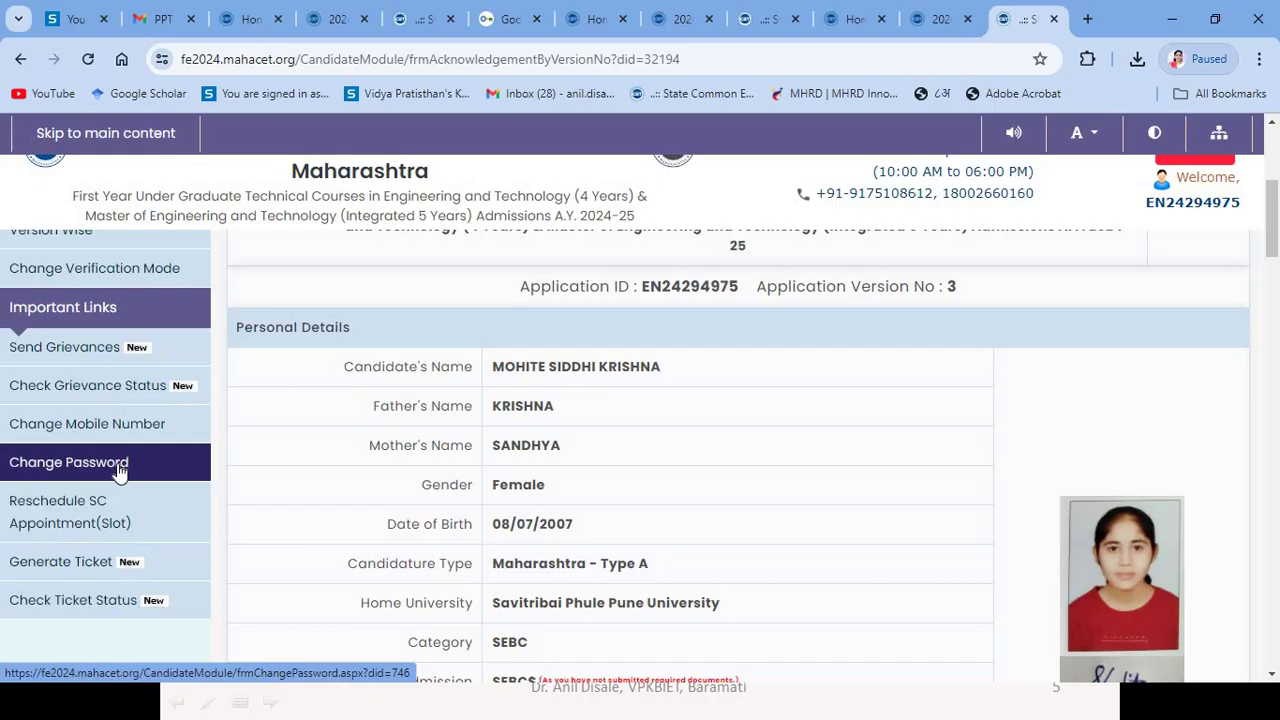
pyautogui.scroll(5, 118, 470)
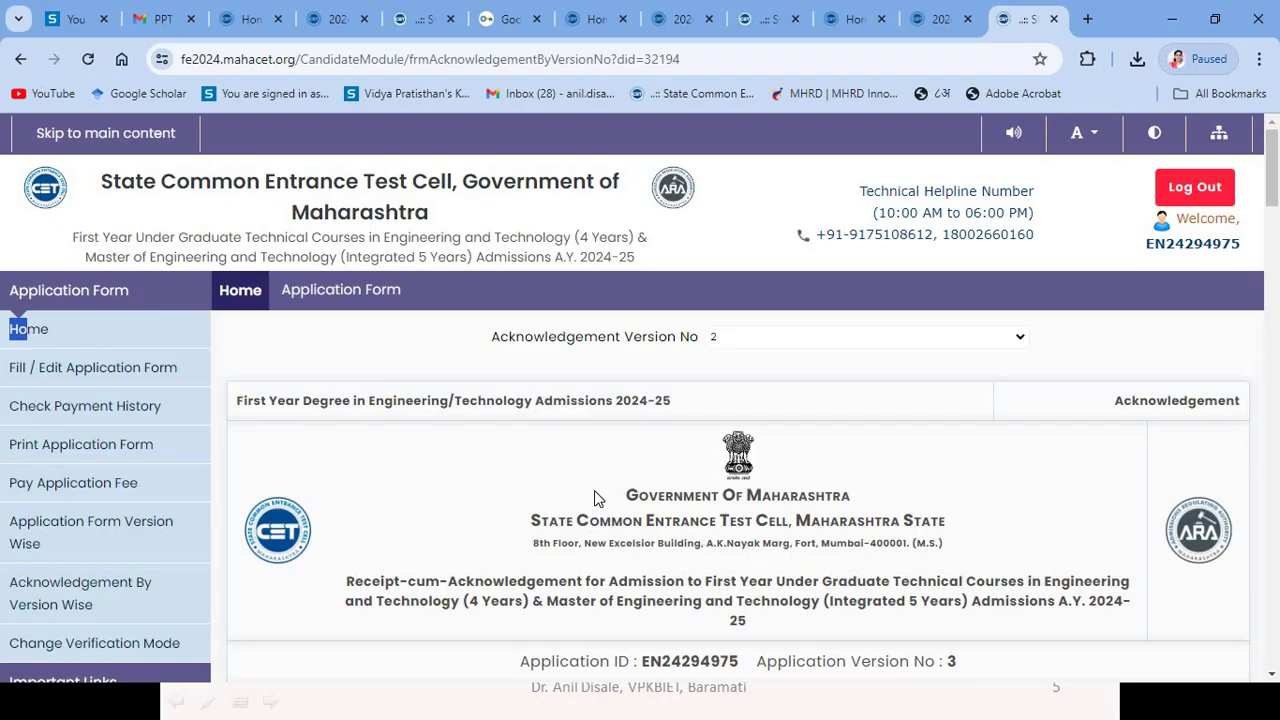
pyautogui.scroll(-20, 594, 497)
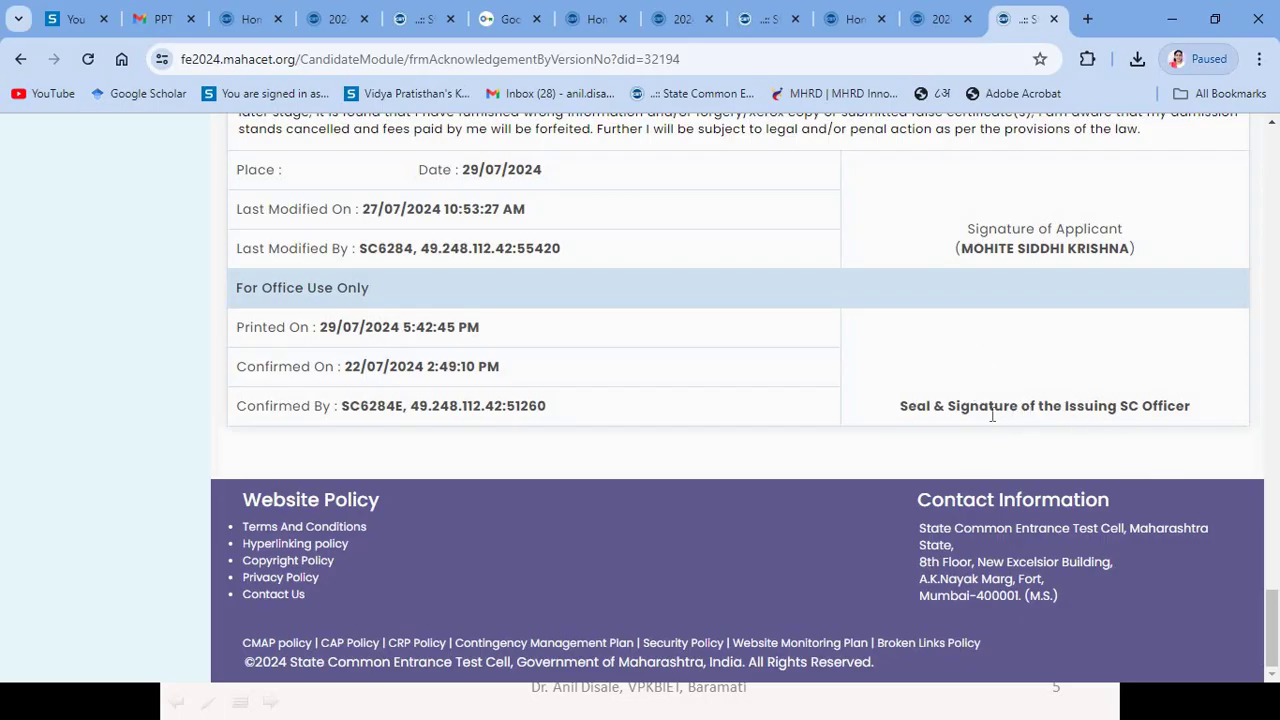
pyautogui.scroll(20, 992, 418)
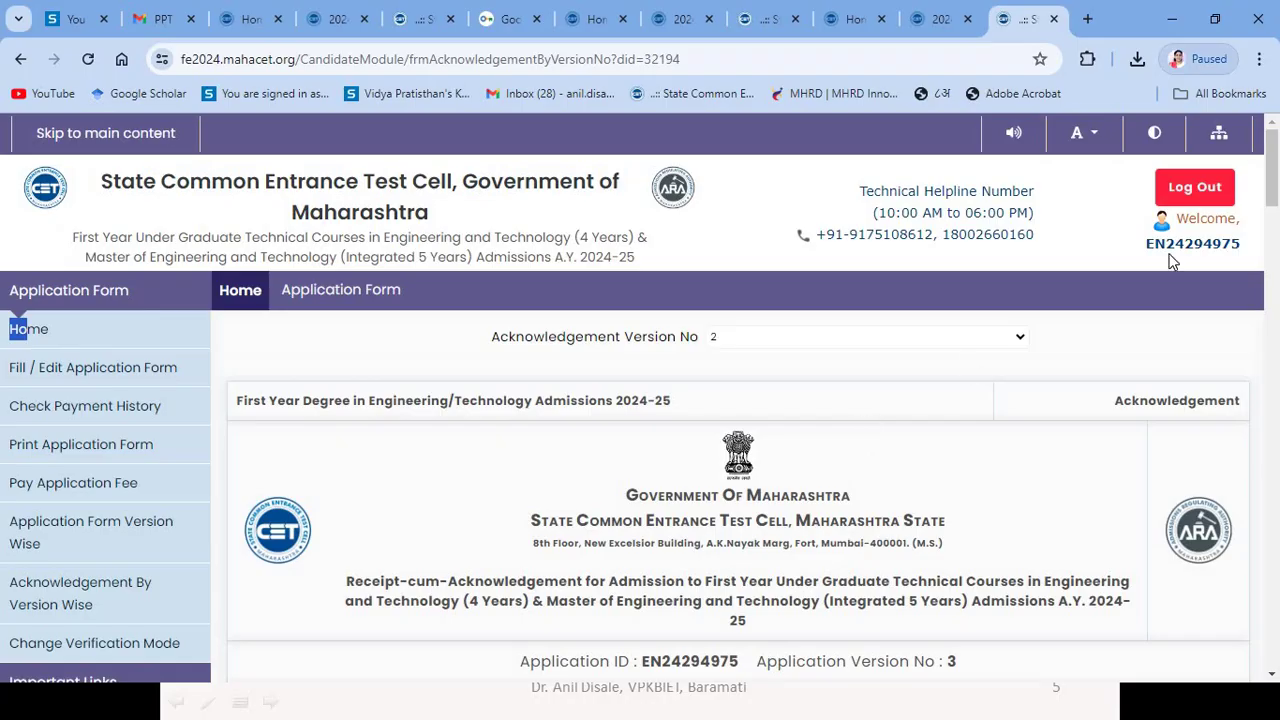
# Log out and sign in as another registered candidate with the third saved application ID and password, entering the captcha text.
pyautogui.click(1202, 197)
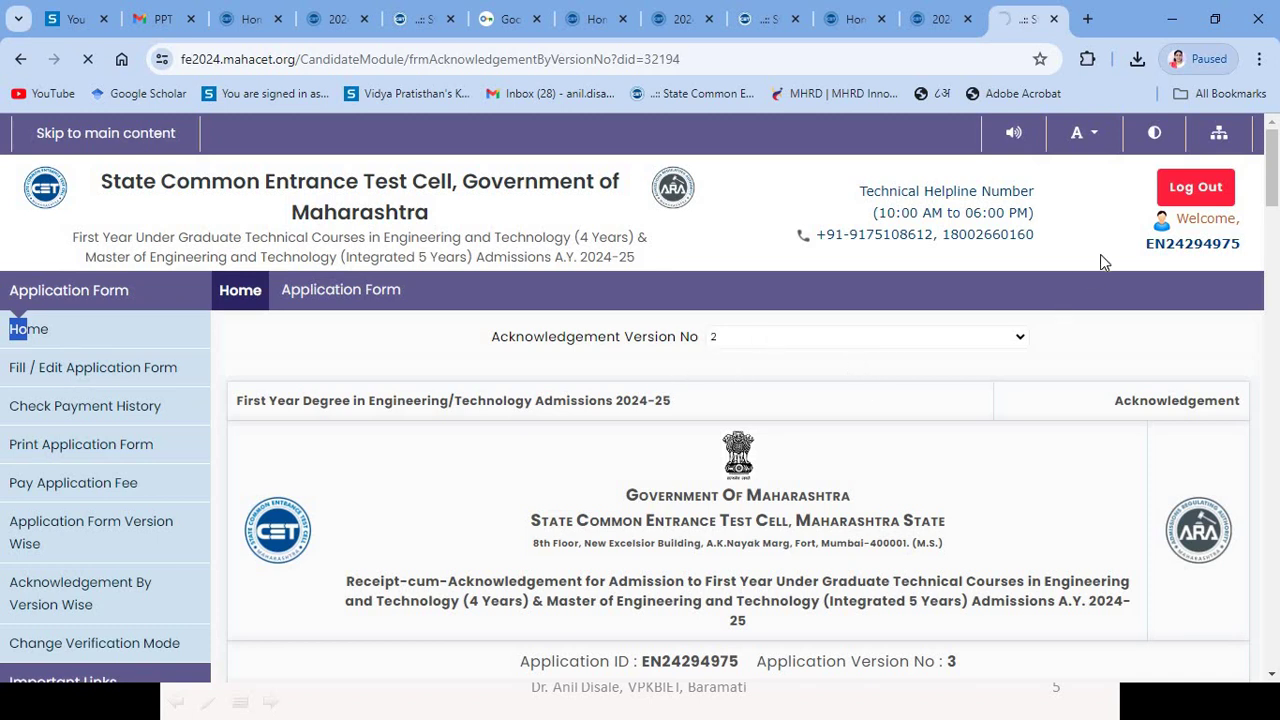
pyautogui.click(1090, 19)
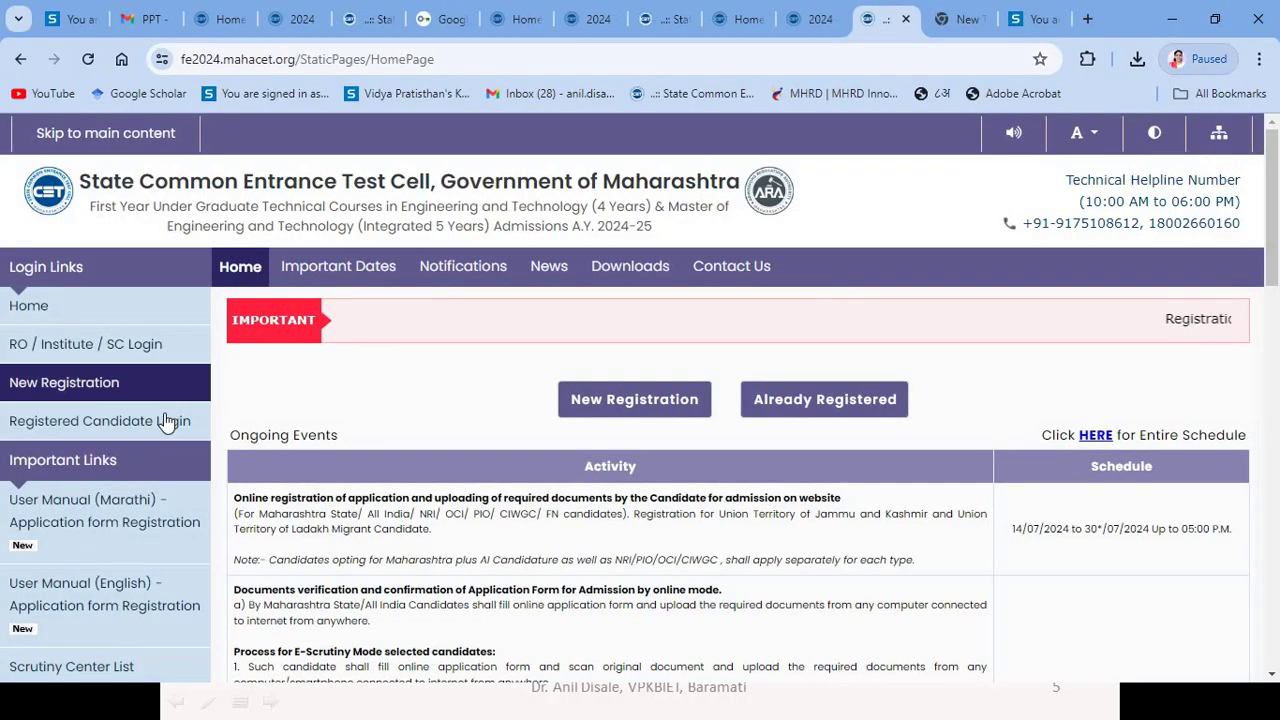
pyautogui.click(165, 420)
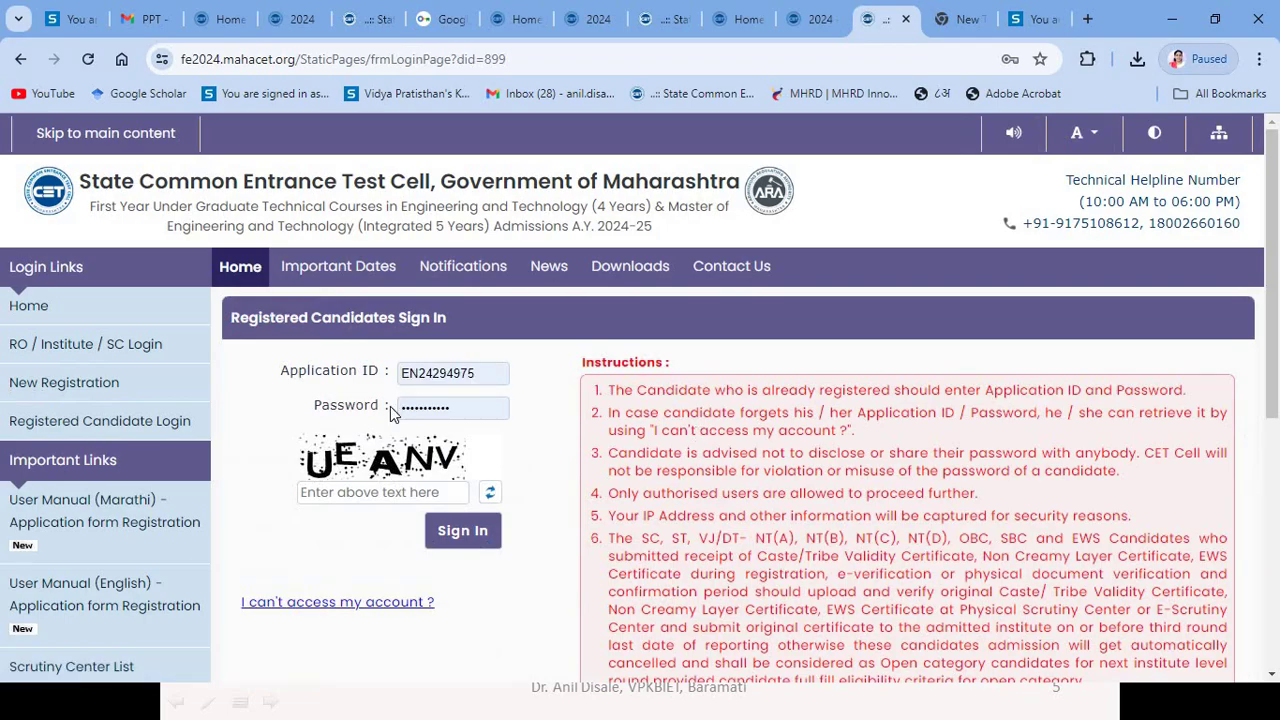
pyautogui.click(477, 375)
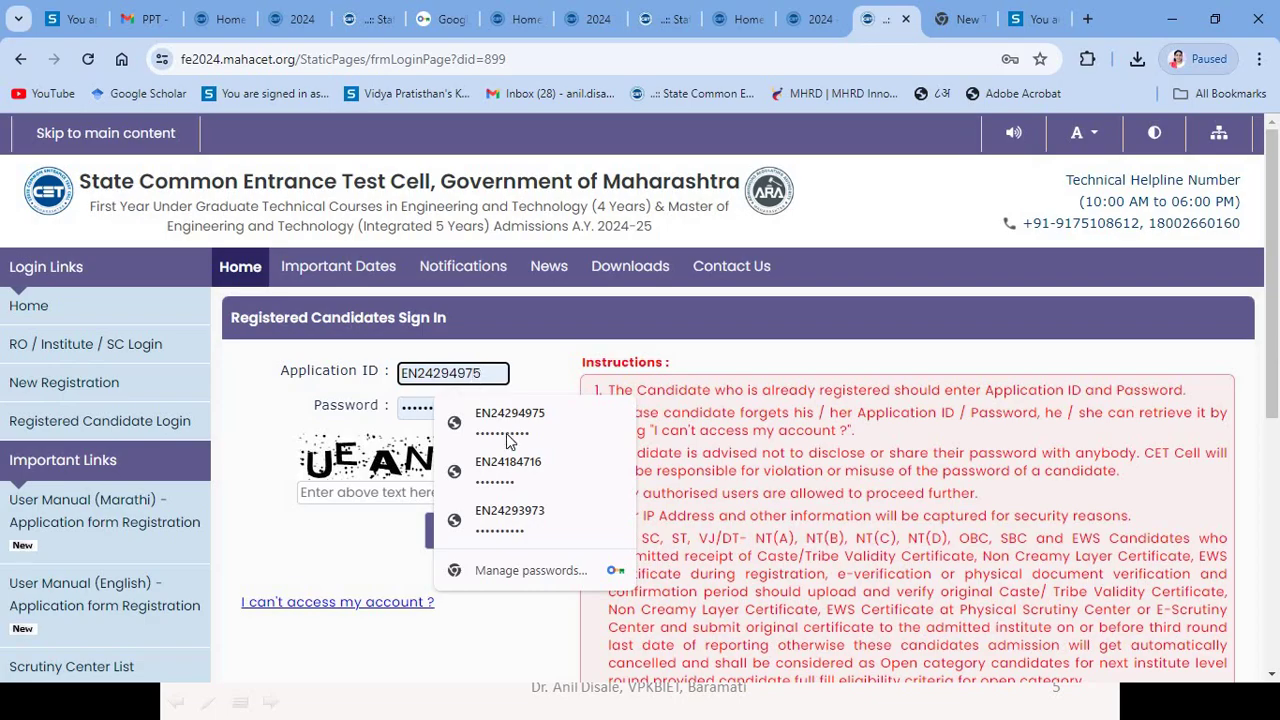
pyautogui.click(537, 512)
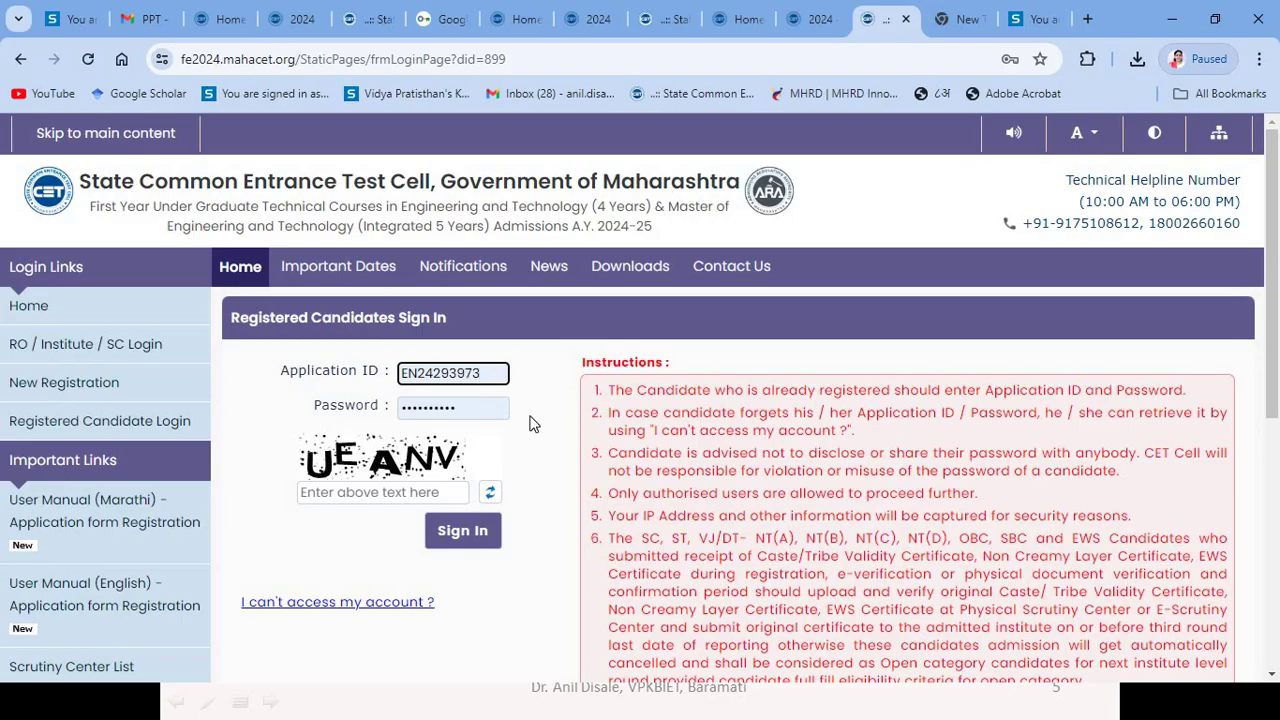
pyautogui.click(408, 496)
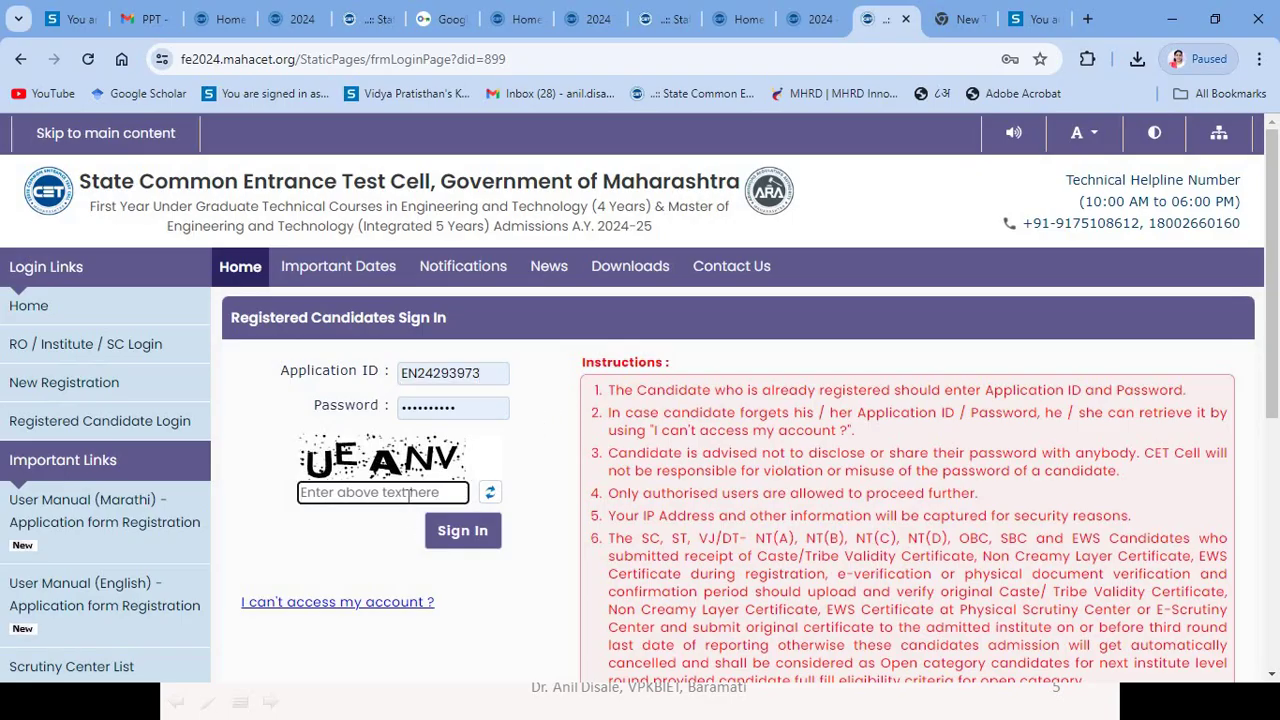
pyautogui.write('UE')
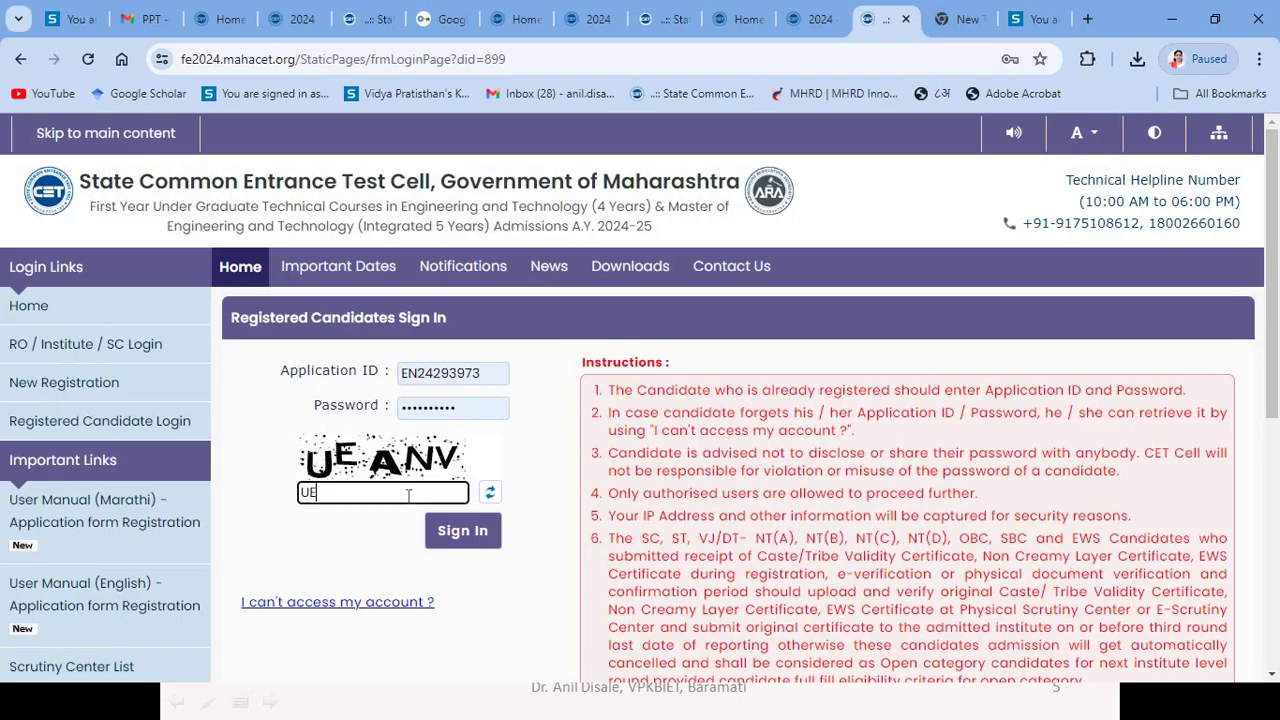
pyautogui.write('ANV')
pyautogui.click(488, 545)
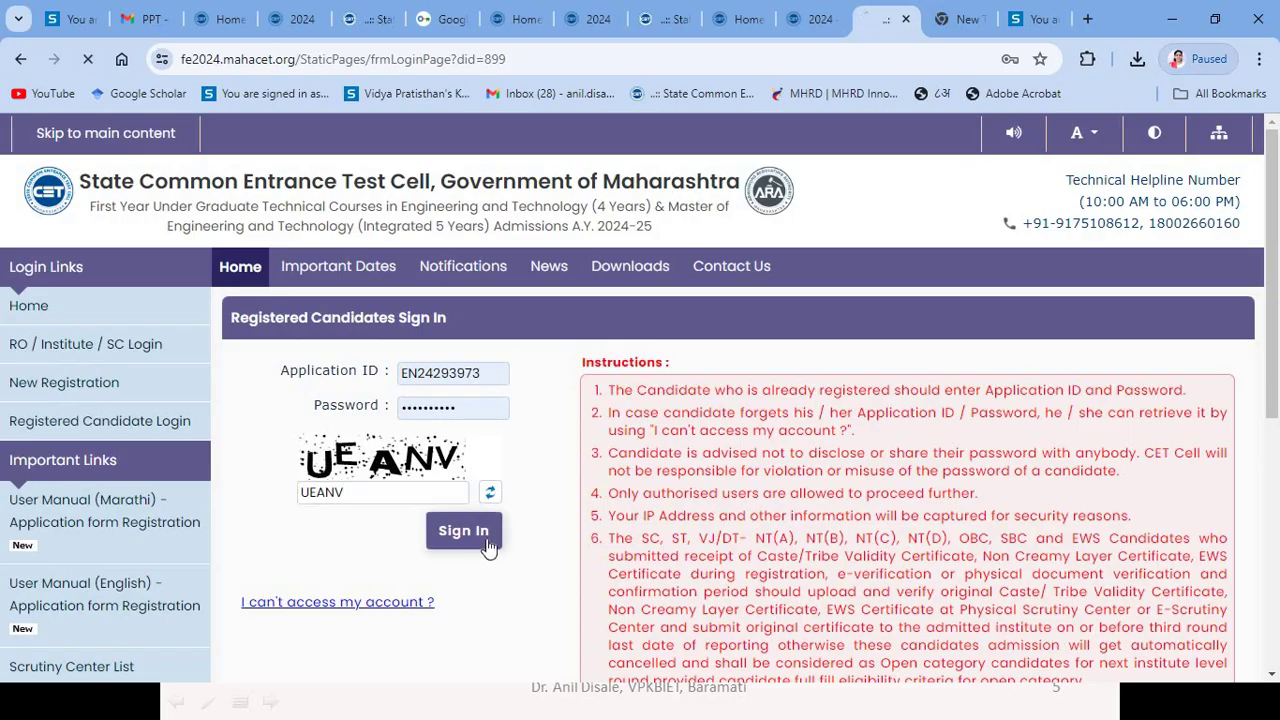
# Display version 1 of this candidate's acknowledgement and check its application version, allotted scrutiny center and personal details.
pyautogui.click(80, 593)
pyautogui.click(780, 337)
pyautogui.click(750, 374)
pyautogui.scroll(-3, 757, 483)
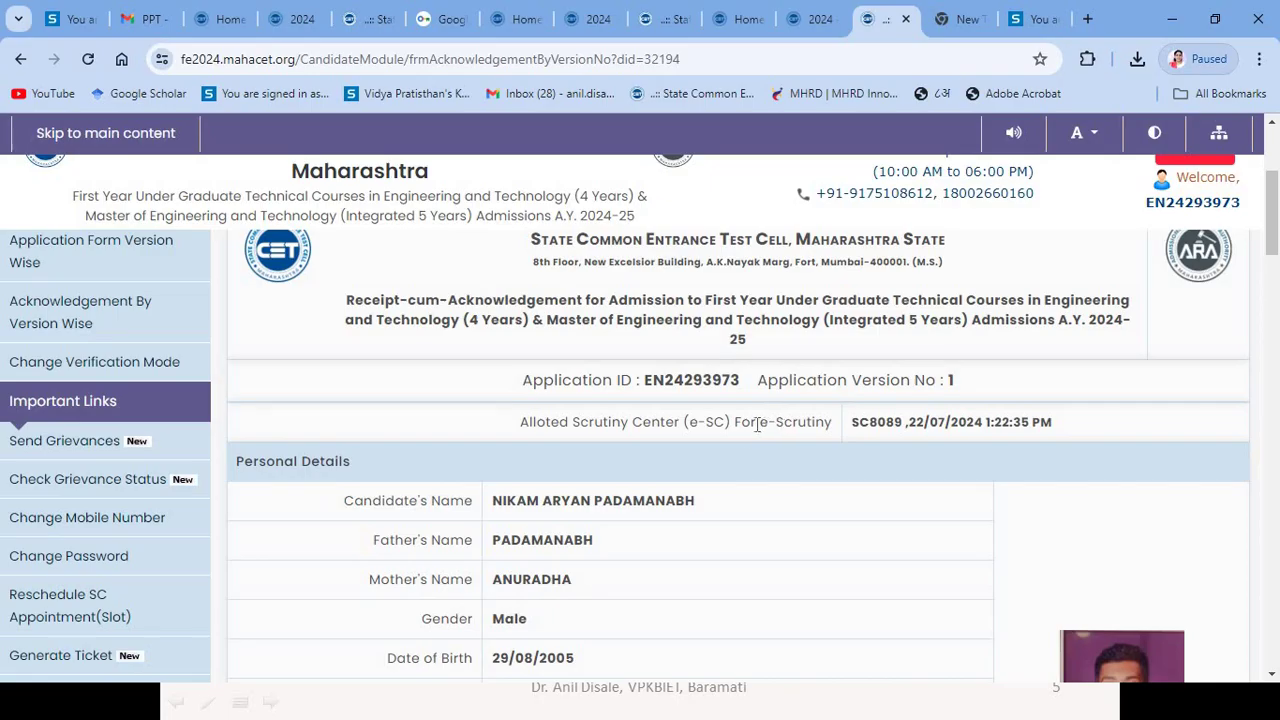
# Compare the acknowledgement's allotted e-scrutiny center line with its declaration, applicant signature, office-use details and issuing SC officer's seal area.
pyautogui.moveTo(762, 426); pyautogui.dragTo(834, 426)
pyautogui.scroll(-15, 1003, 398)
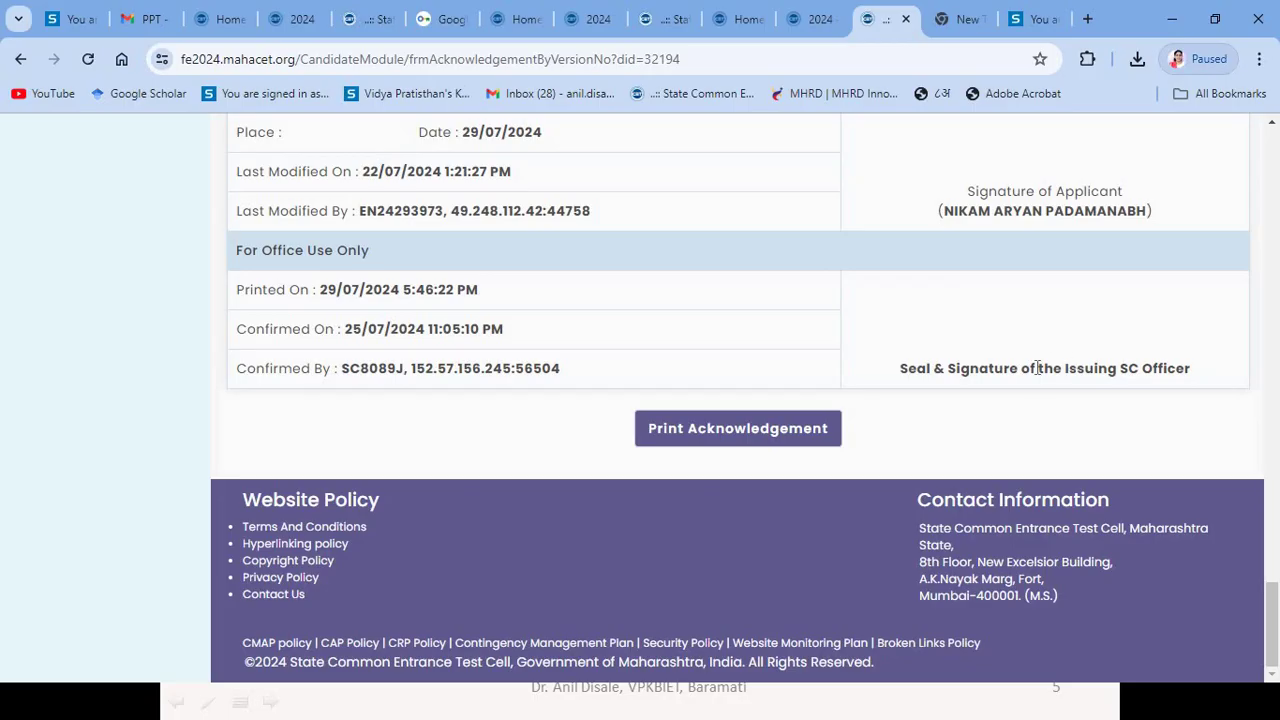
pyautogui.scroll(15, 1095, 372)
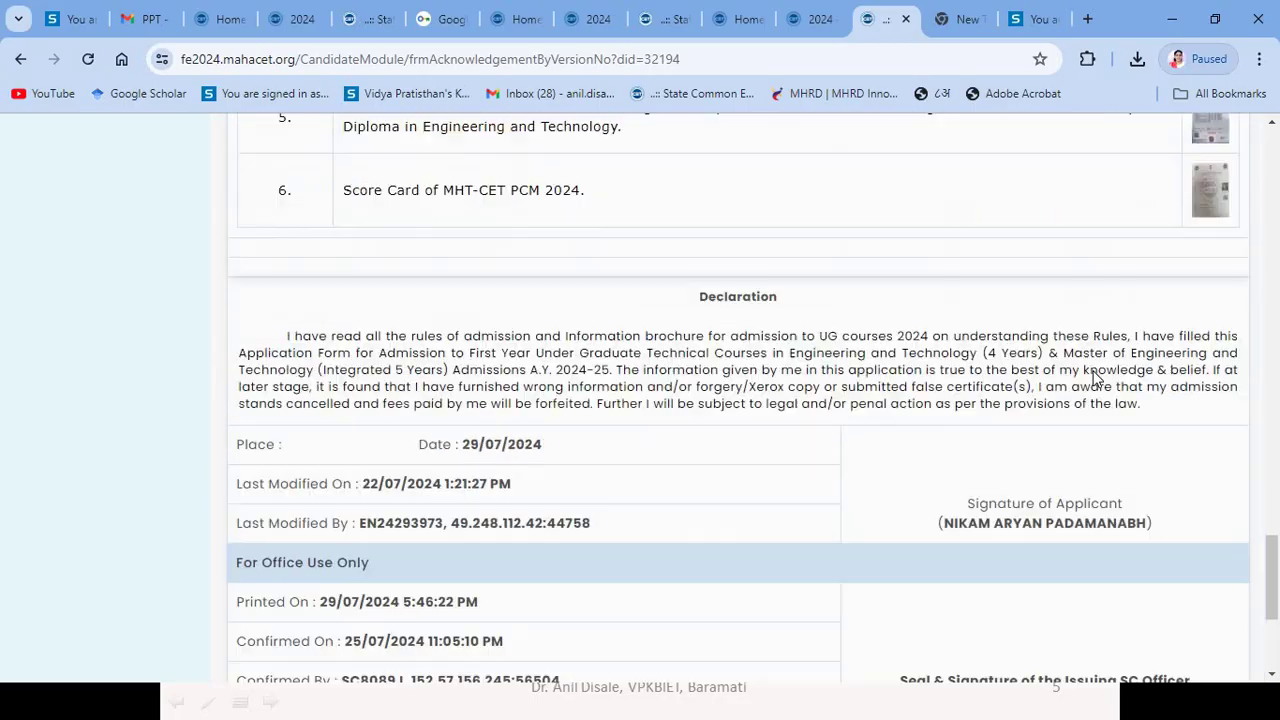
pyautogui.scroll(-2, 686, 417)
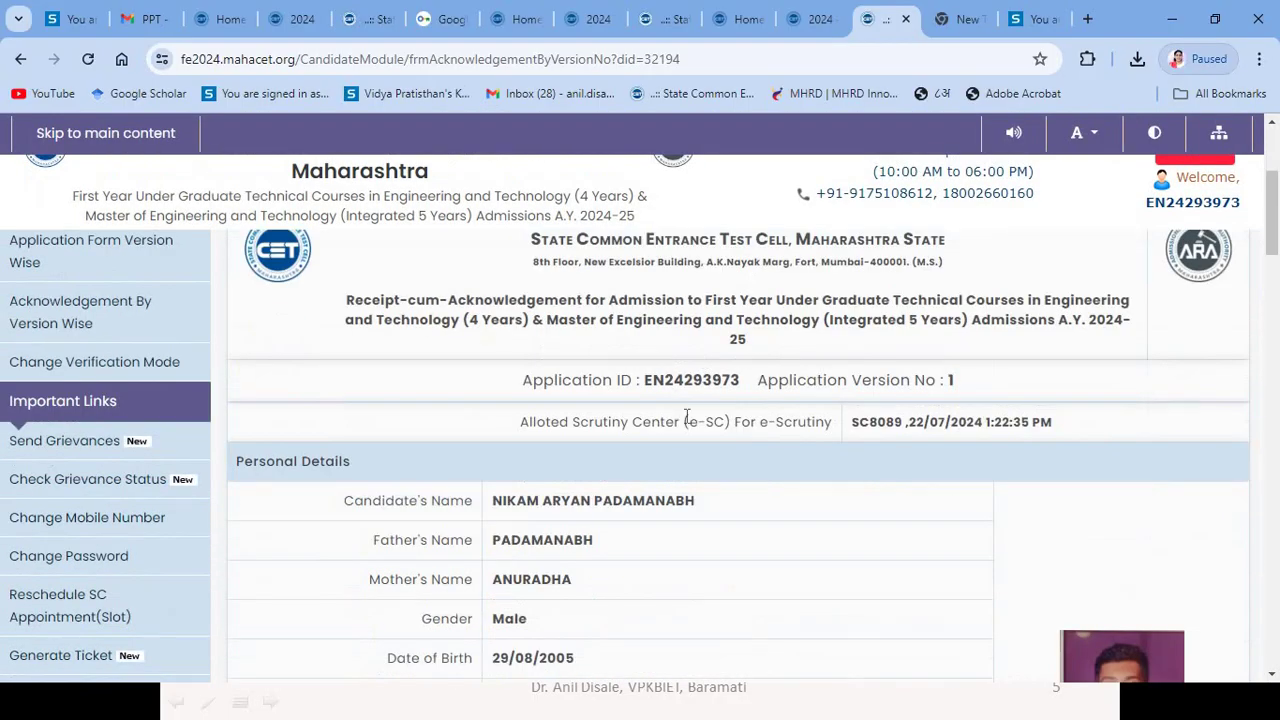
pyautogui.scroll(-10, 851, 412)
pyautogui.scroll(-10, 860, 430)
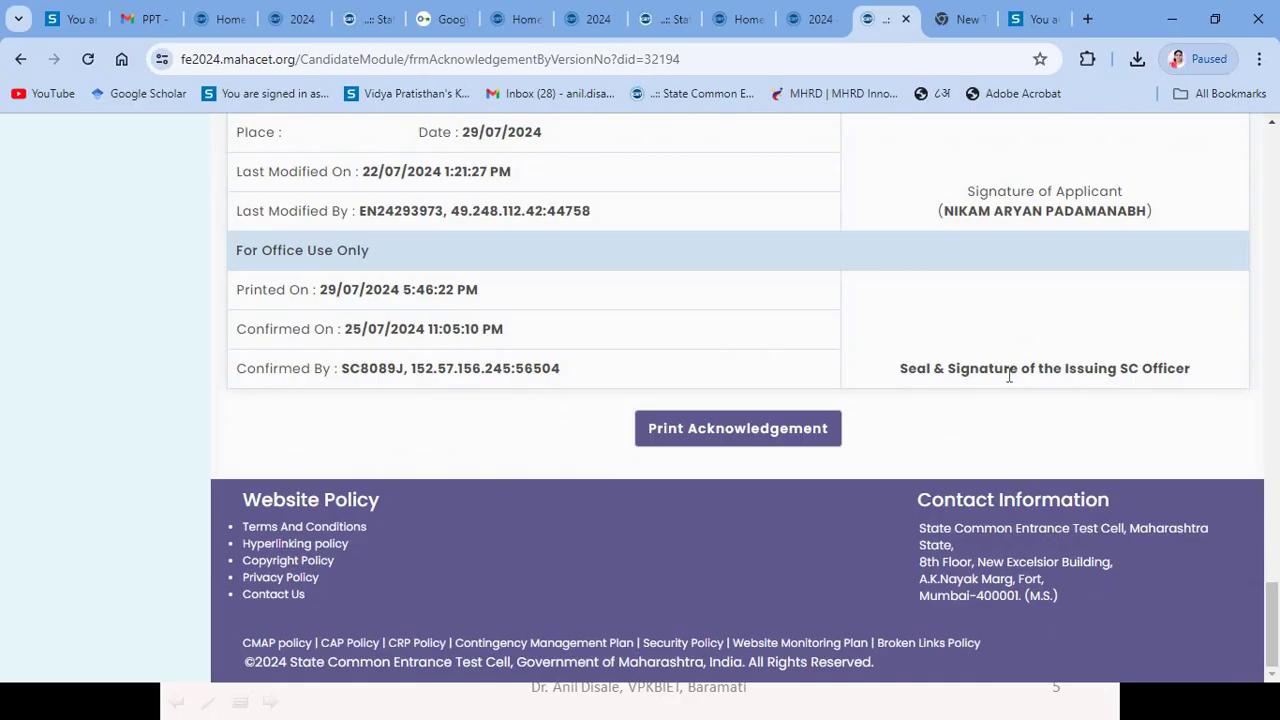
pyautogui.scroll(20, 1010, 375)
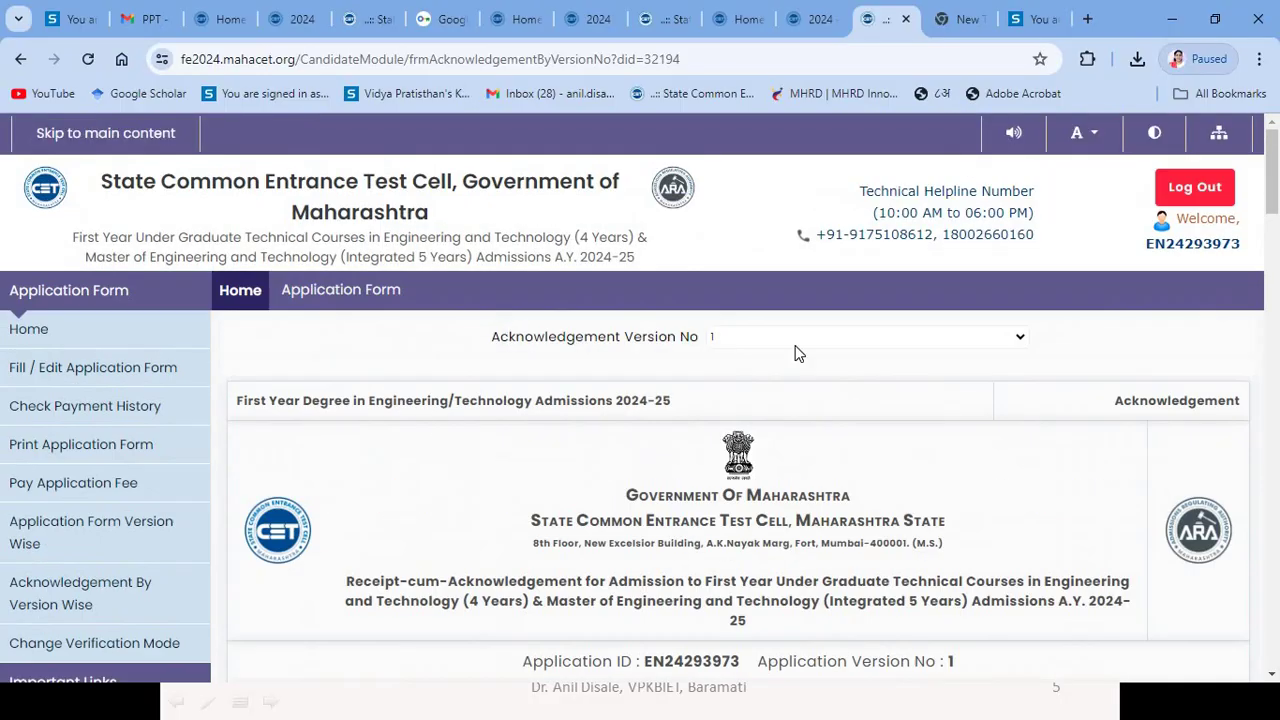
# Open the Send Grievances form from the candidate's important links.
pyautogui.scroll(-3, 200, 363)
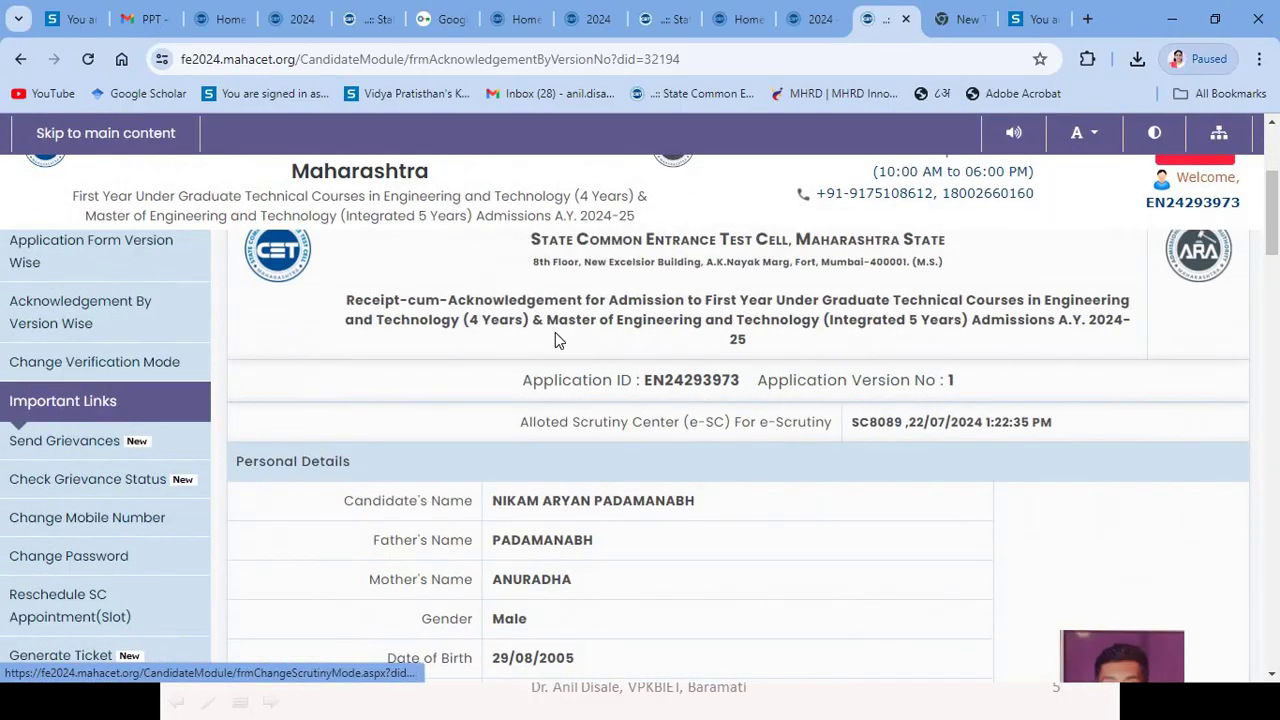
pyautogui.scroll(3, 557, 340)
pyautogui.scroll(-4, 563, 342)
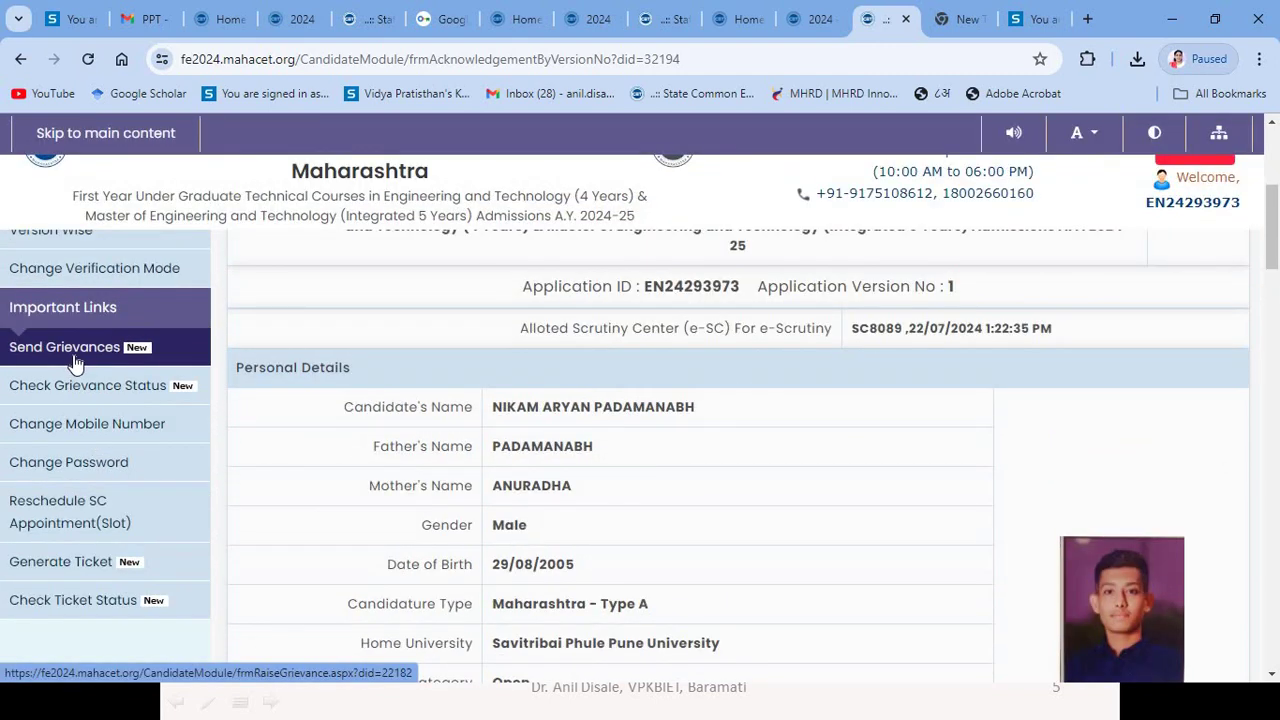
pyautogui.click(75, 360)
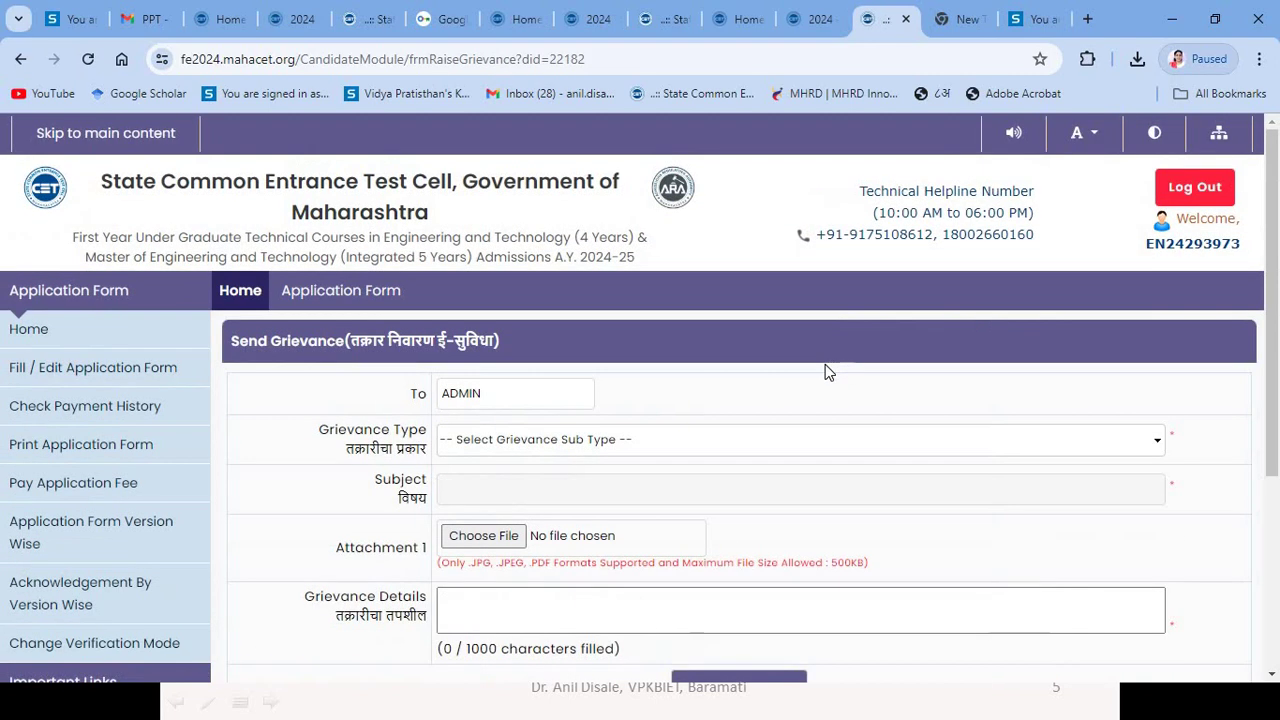
# Select Diploma Marks and Economically Weaker Section(EWS) as the grievance types, which also fill the subject.
pyautogui.click(545, 449)
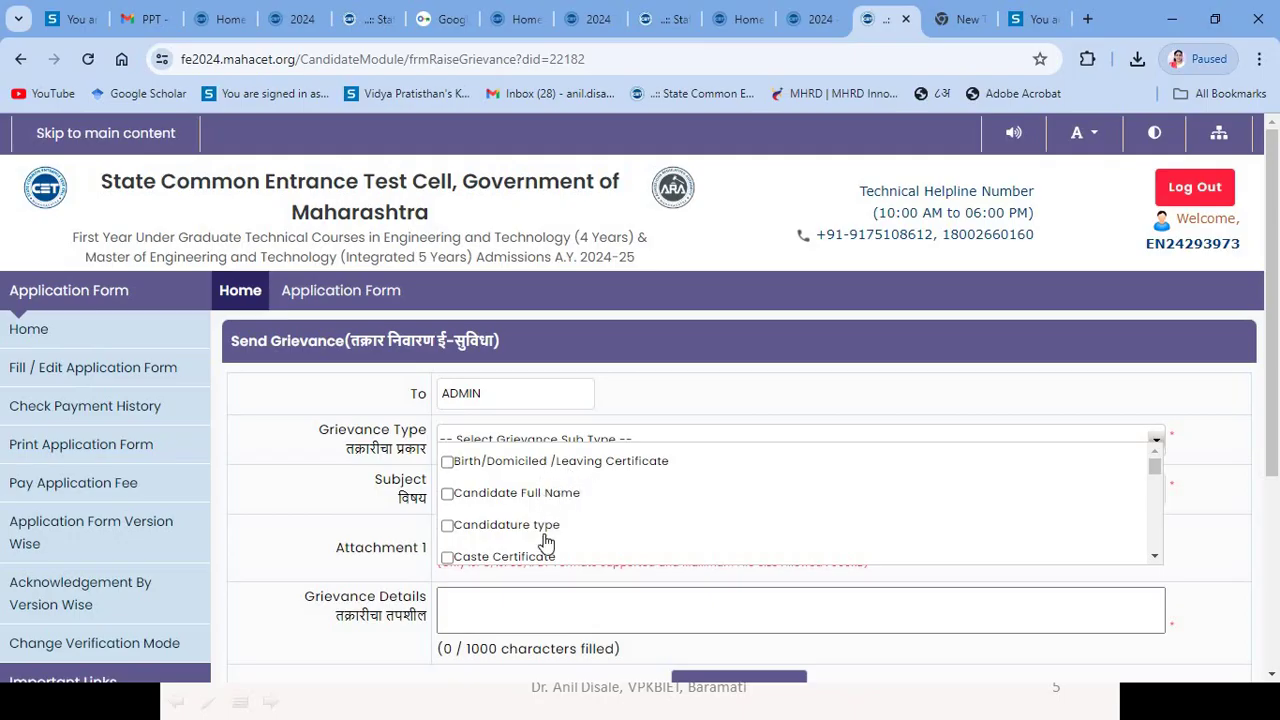
pyautogui.scroll(-4, 545, 540)
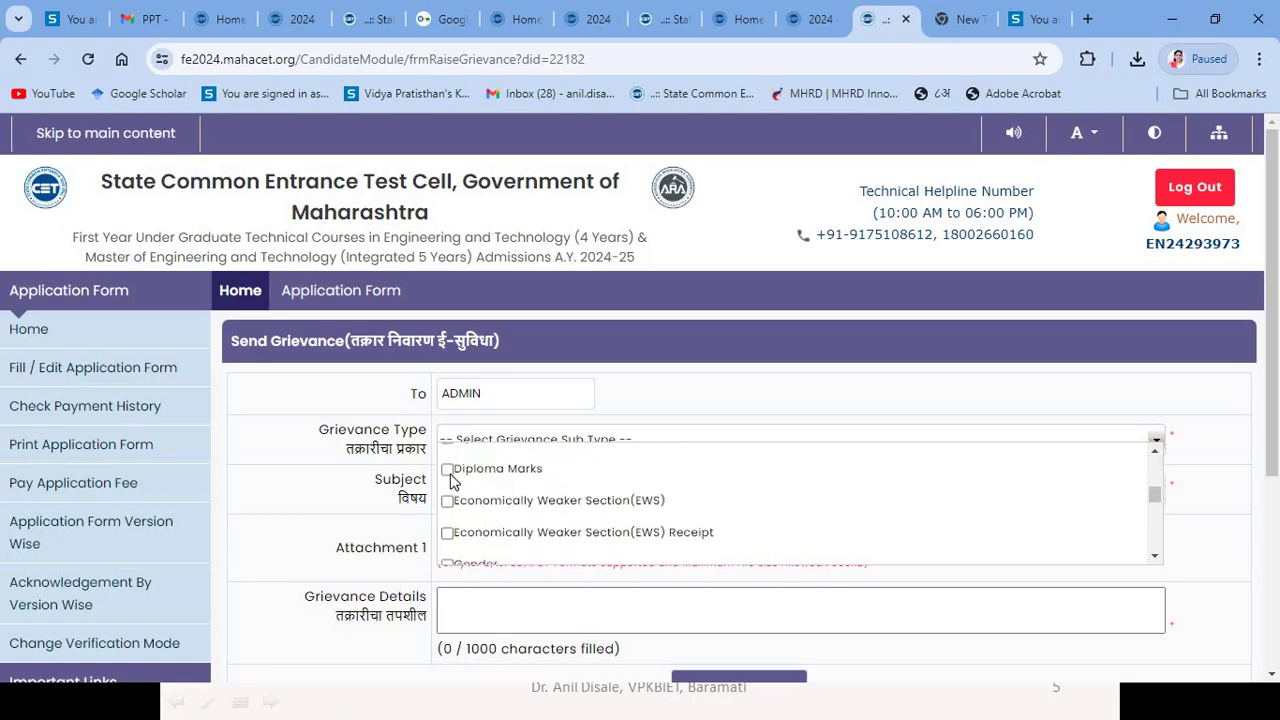
pyautogui.click(448, 470)
pyautogui.click(447, 500)
pyautogui.click(343, 520)
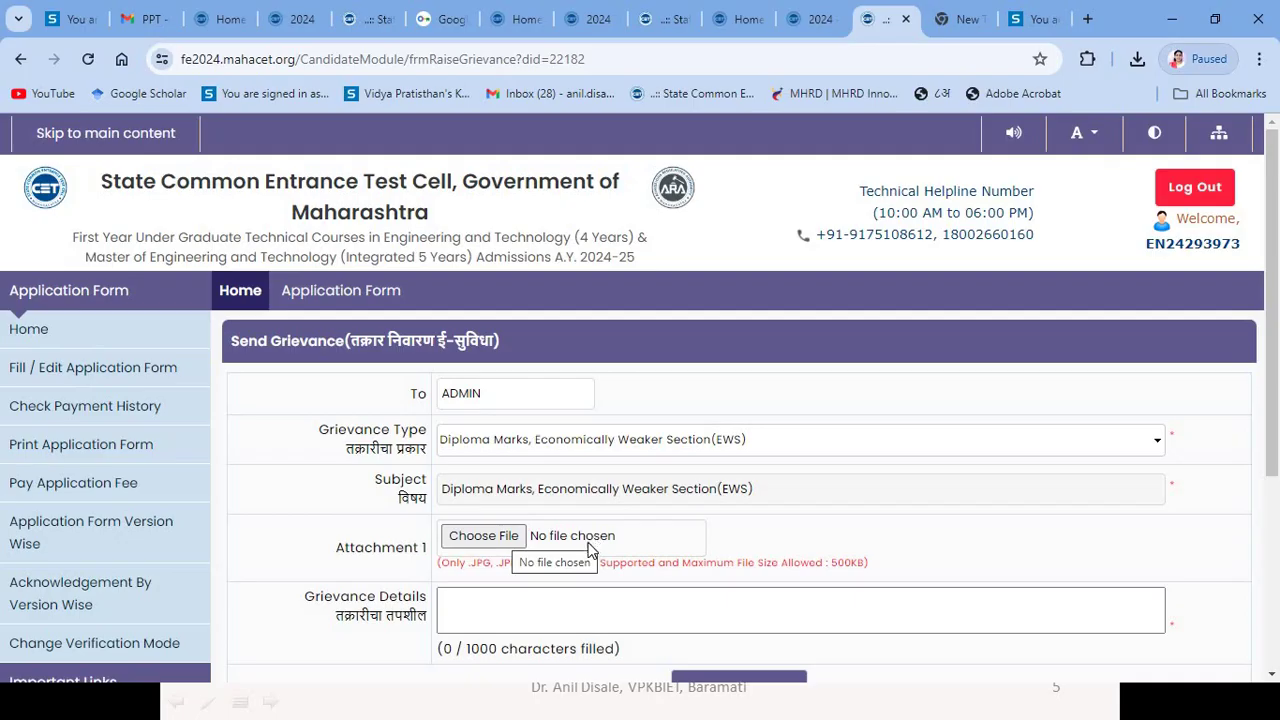
# Focus the empty Grievance Details field and review the form's attachment limits, character allowance, send option and grievance links.
pyautogui.click(490, 609)
pyautogui.click(490, 609)
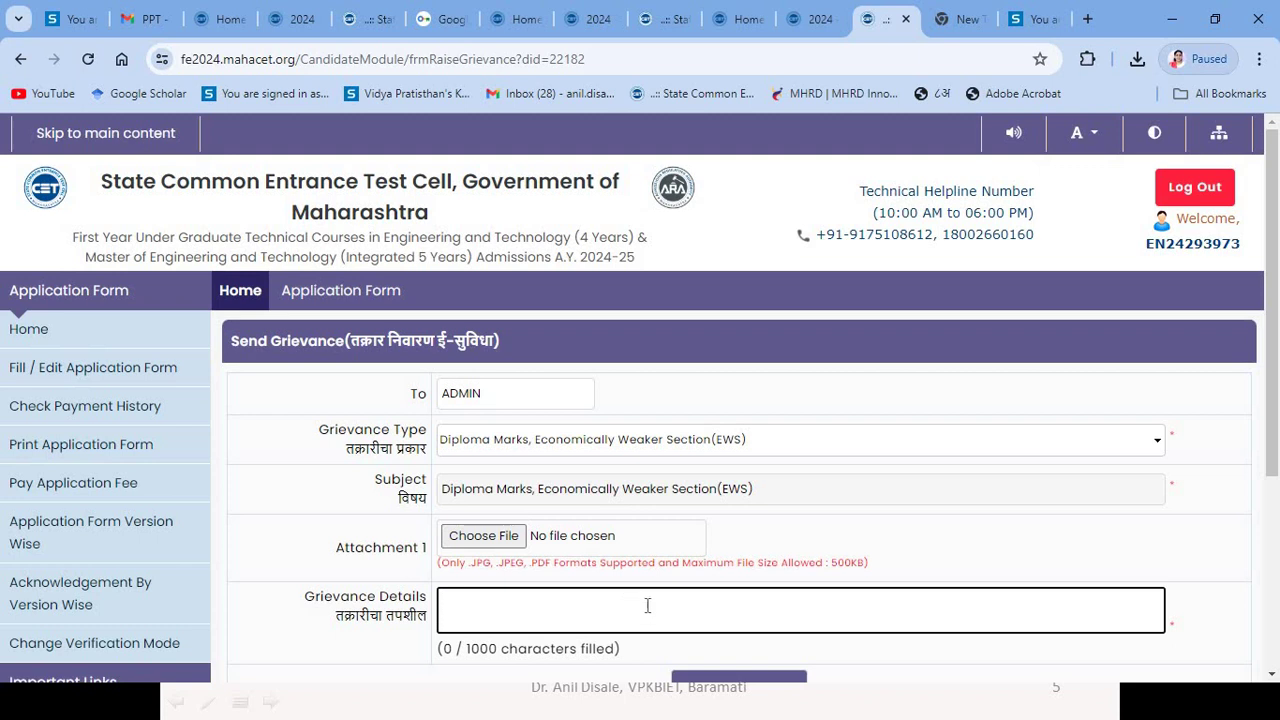
pyautogui.scroll(-3, 647, 605)
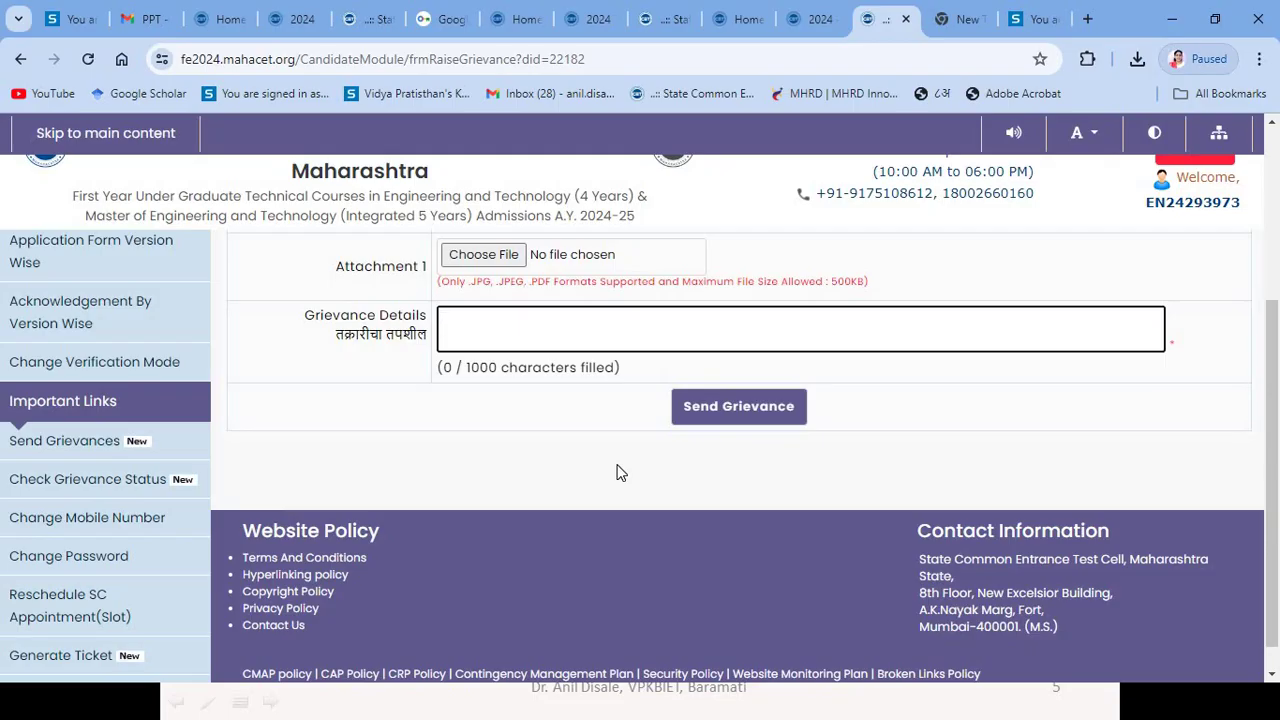
pyautogui.scroll(1, 617, 472)
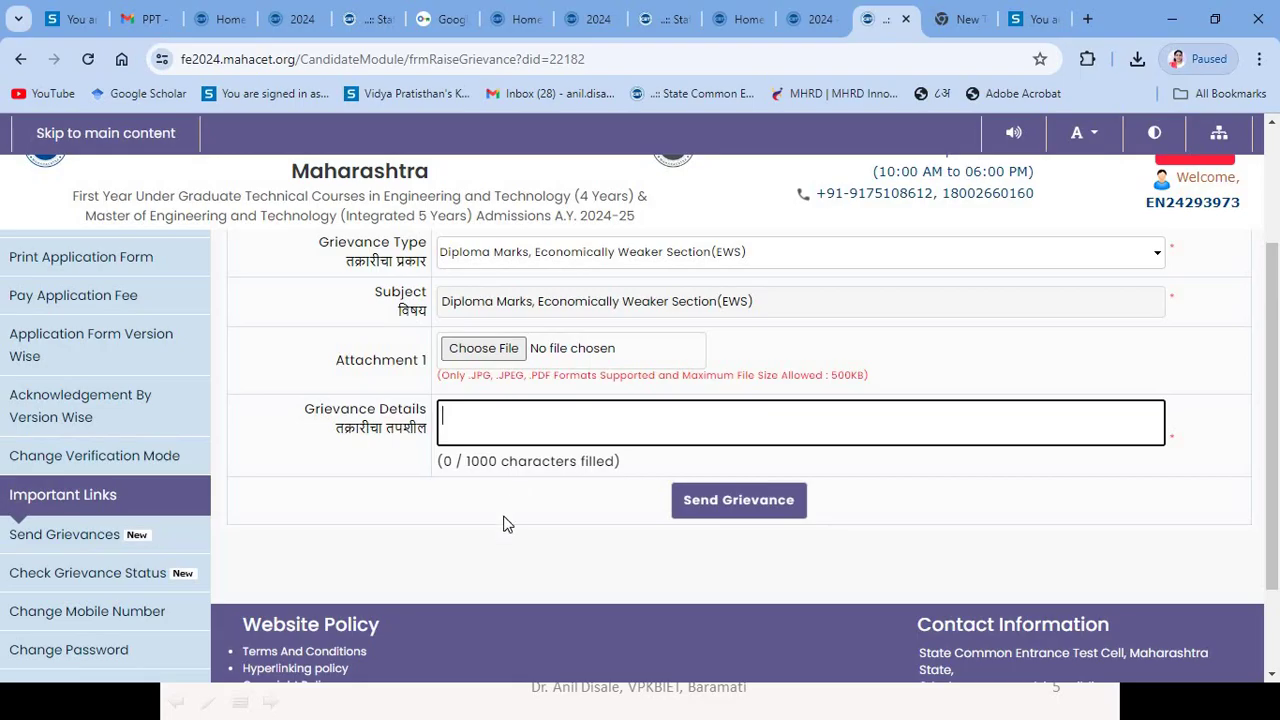
pyautogui.scroll(-1, 505, 523)
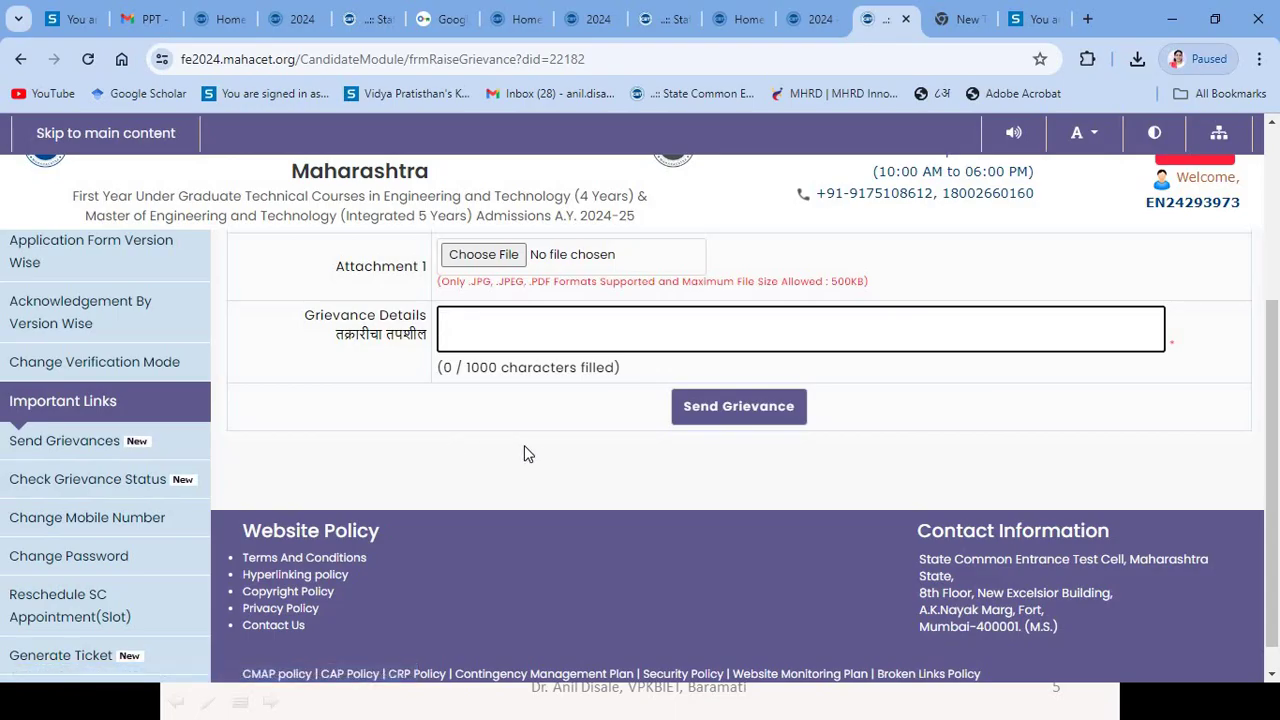
pyautogui.scroll(2, 524, 453)
pyautogui.scroll(-1, 524, 453)
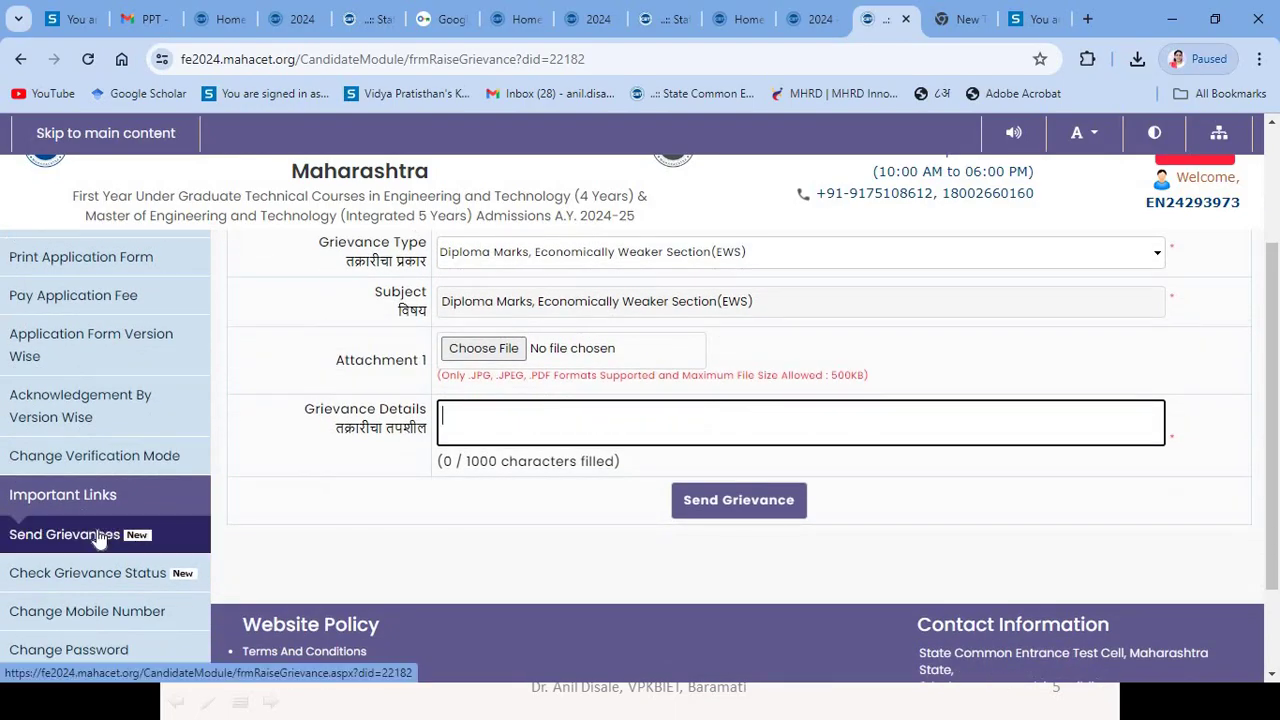
# Switch from the browser back to the PowerPoint slide show and advance to the ALERT slide.
pyautogui.click(1172, 19)
pyautogui.click(664, 381)
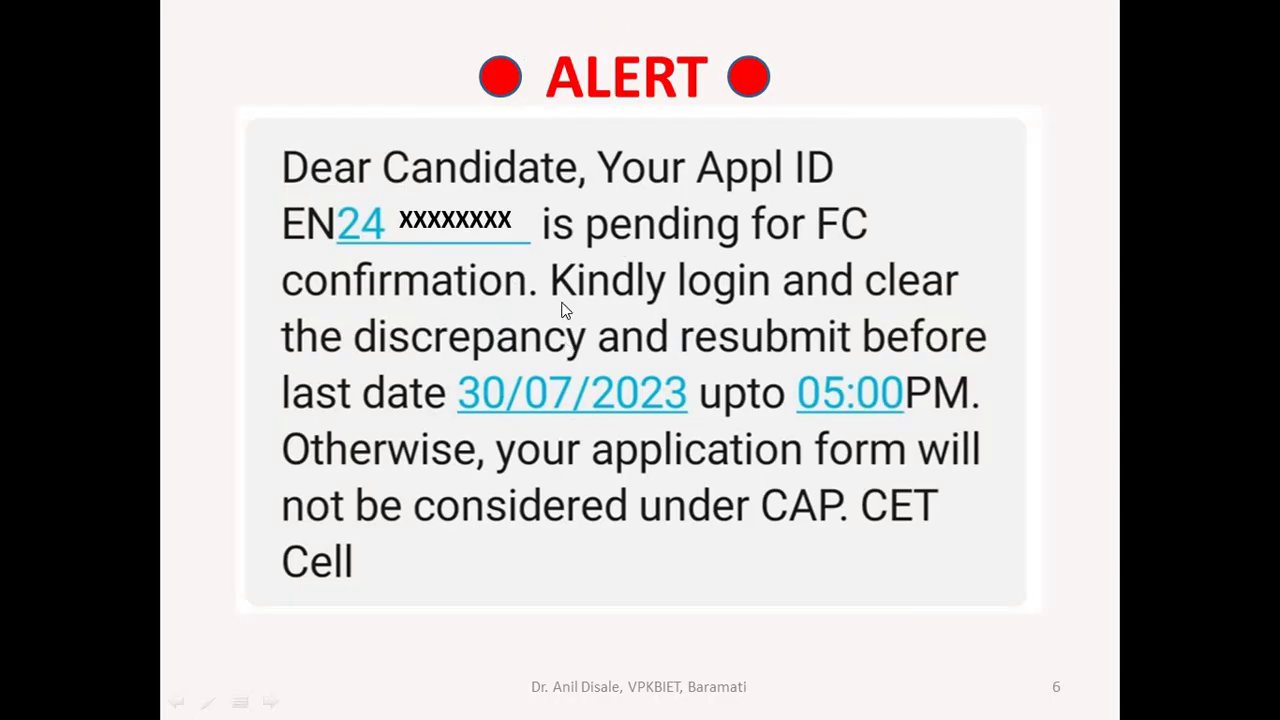